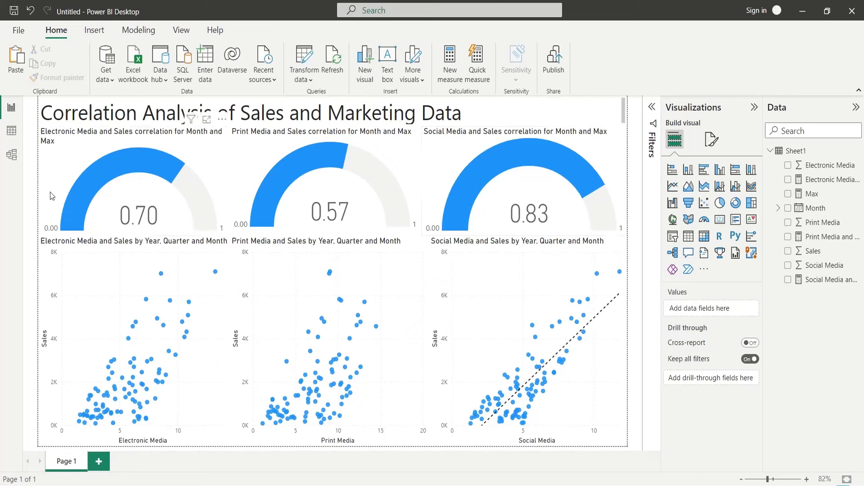
# Inspect the finished report's three gauges and cross-filter each scatter chart by one point, then clear.
pyautogui.click(91, 195)
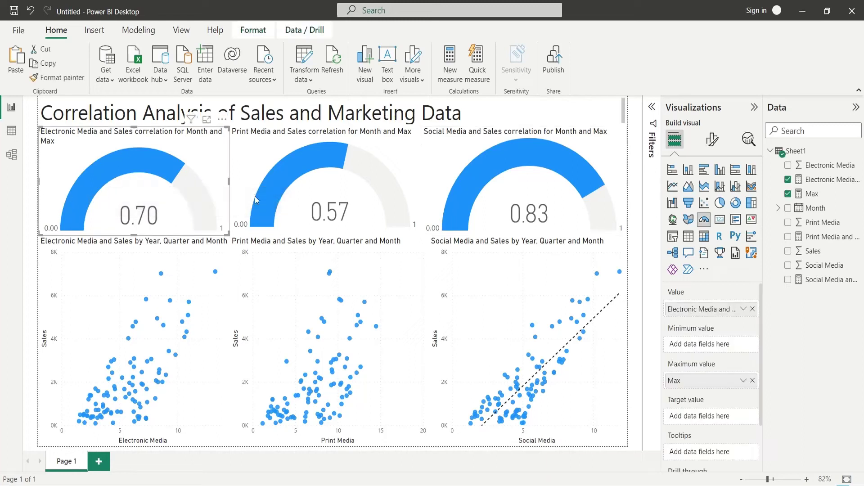
pyautogui.click(268, 183)
pyautogui.click(468, 186)
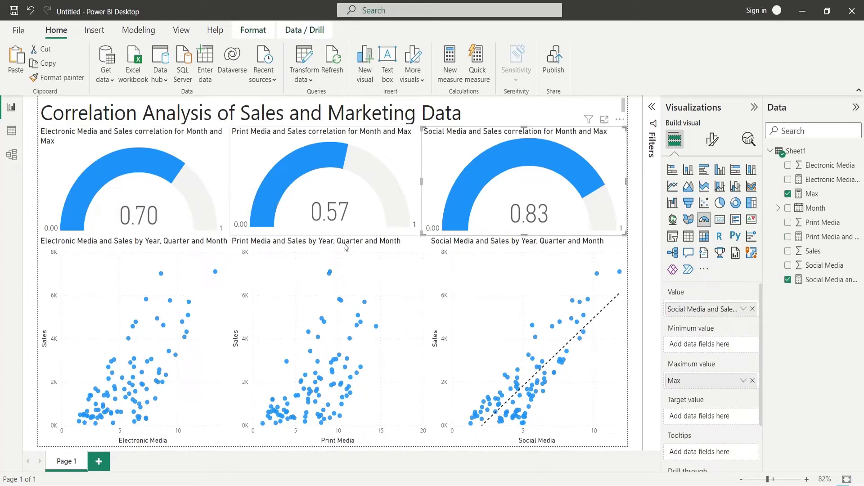
pyautogui.click(147, 301)
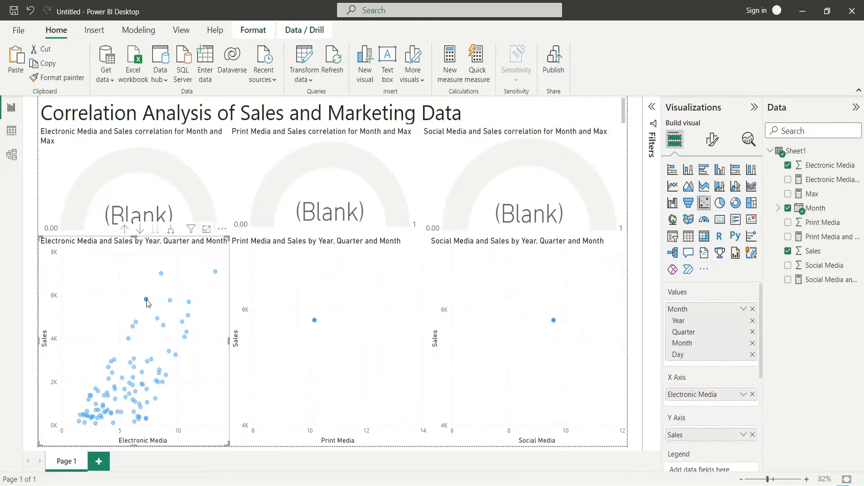
pyautogui.click(147, 301)
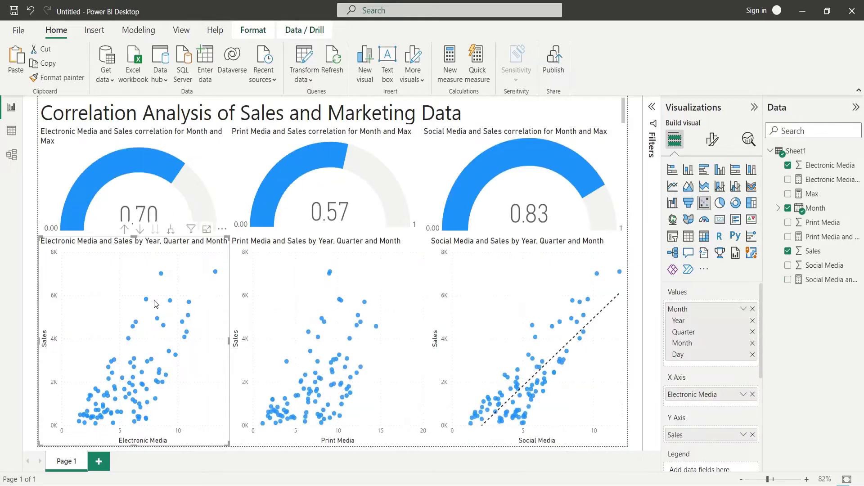
pyautogui.click(324, 322)
pyautogui.click(324, 322)
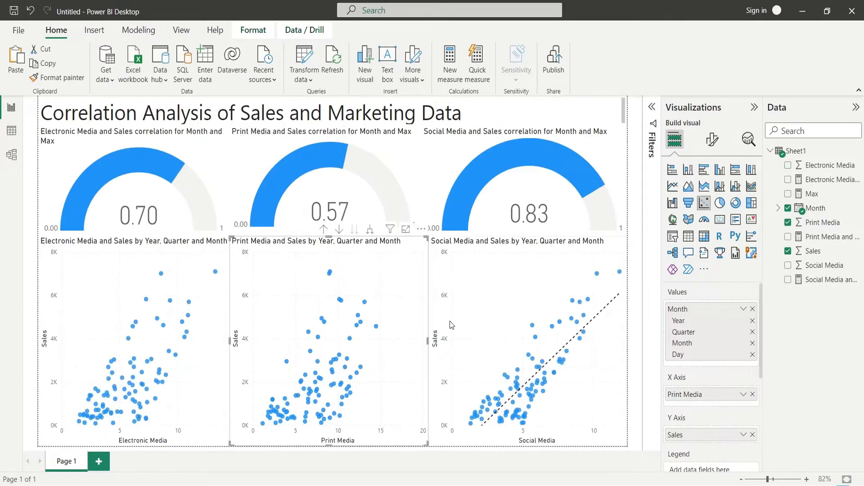
pyautogui.click(536, 337)
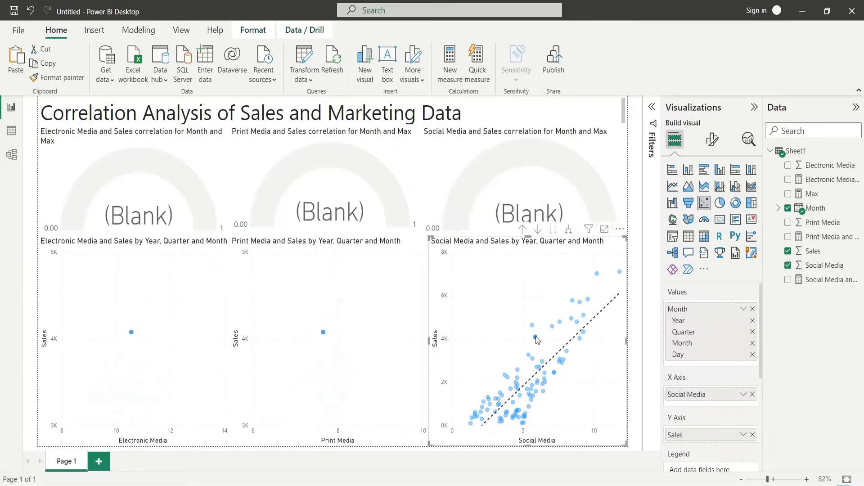
pyautogui.click(536, 337)
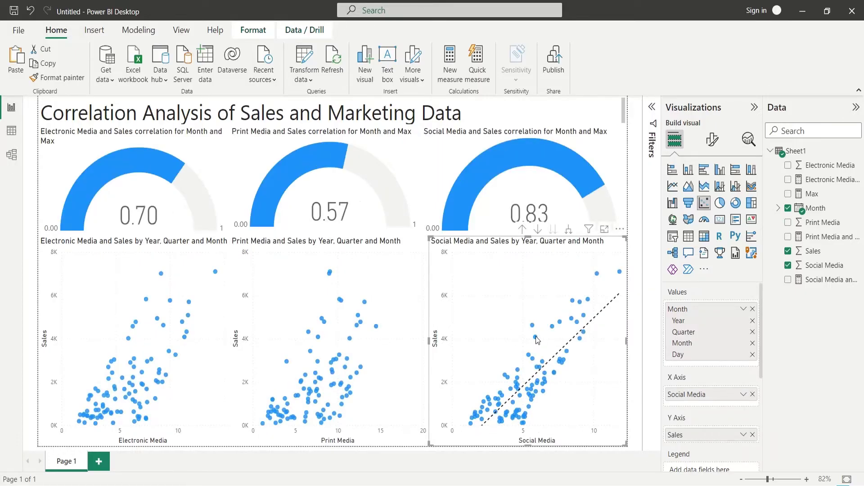
pyautogui.click(630, 354)
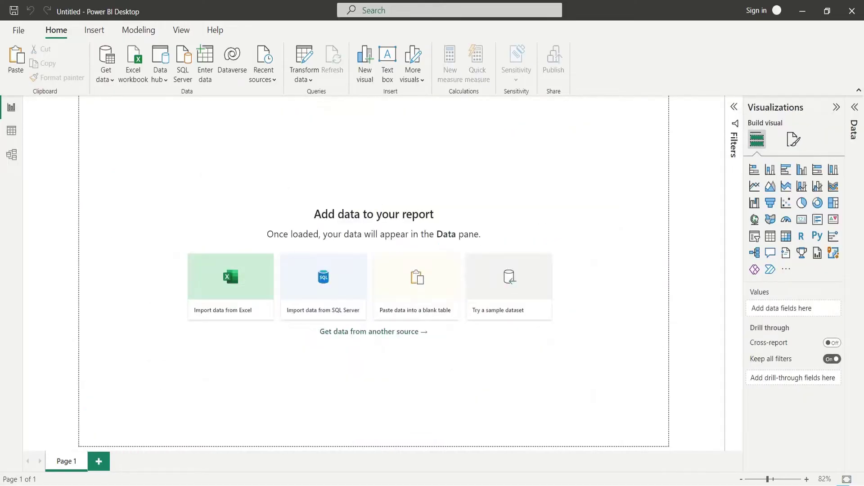
# Load Sheet1 from the Sales and Marketing.xlsx Excel workbook and expand its fields.
pyautogui.click(854, 108)
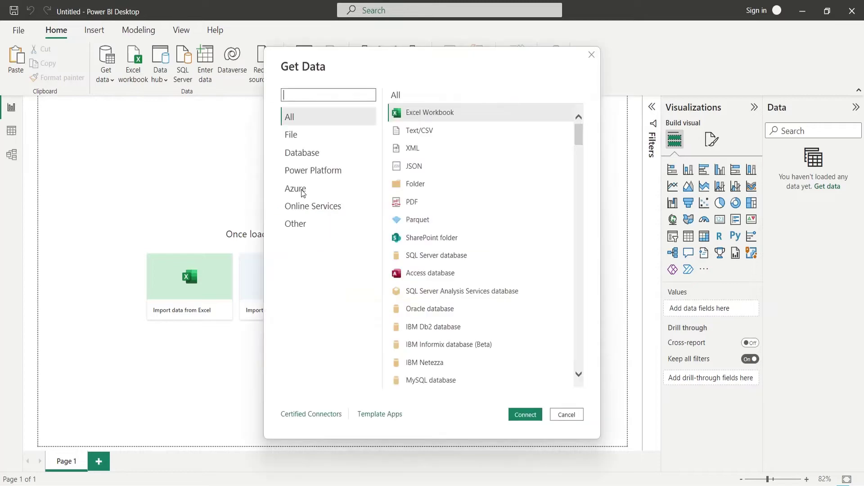
pyautogui.click(529, 413)
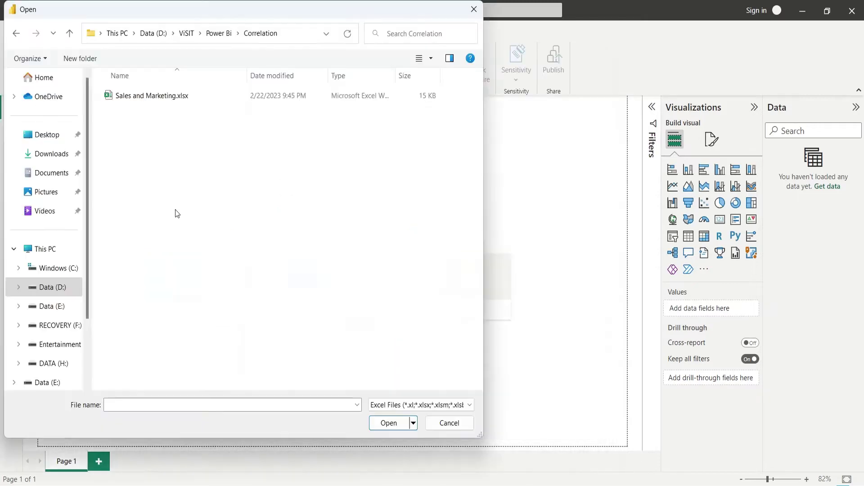
pyautogui.doubleClick(167, 95)
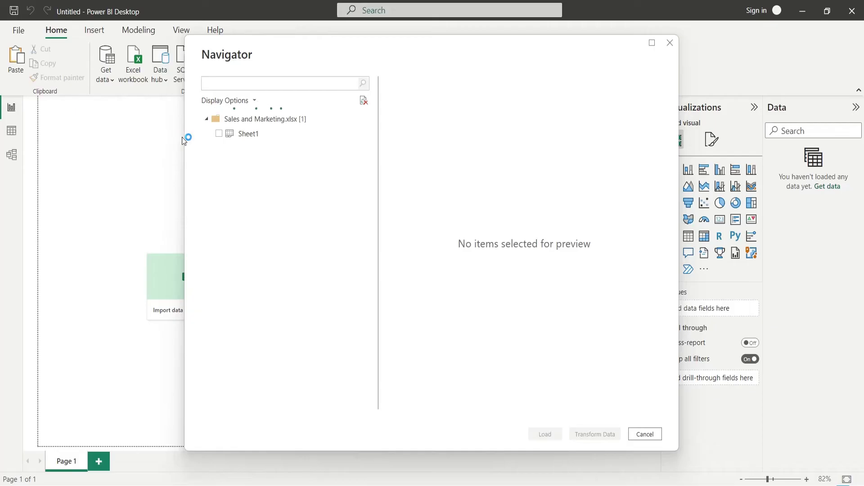
pyautogui.click(219, 134)
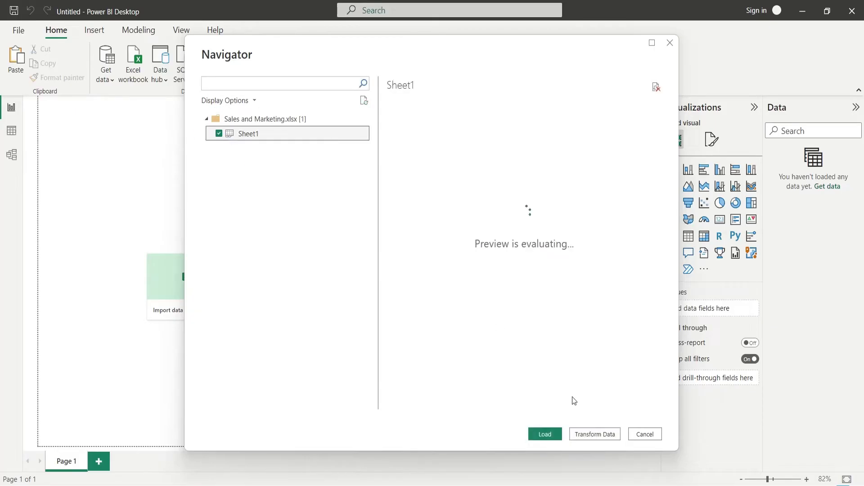
pyautogui.click(554, 435)
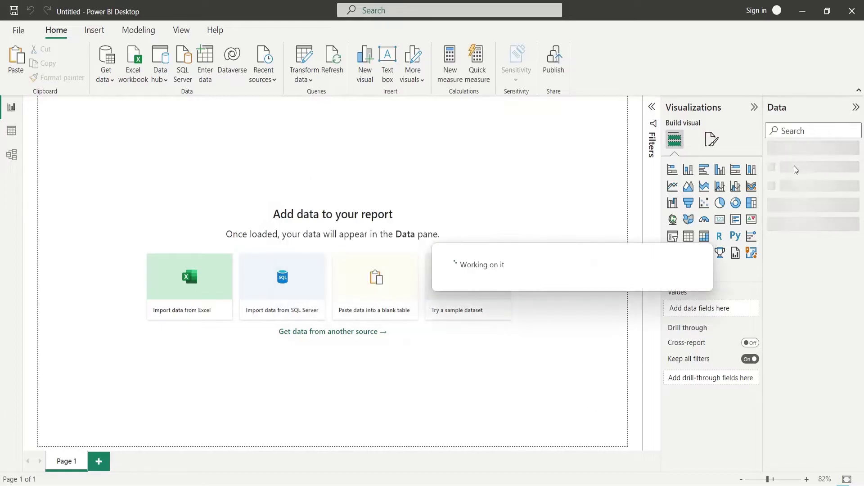
pyautogui.click(777, 152)
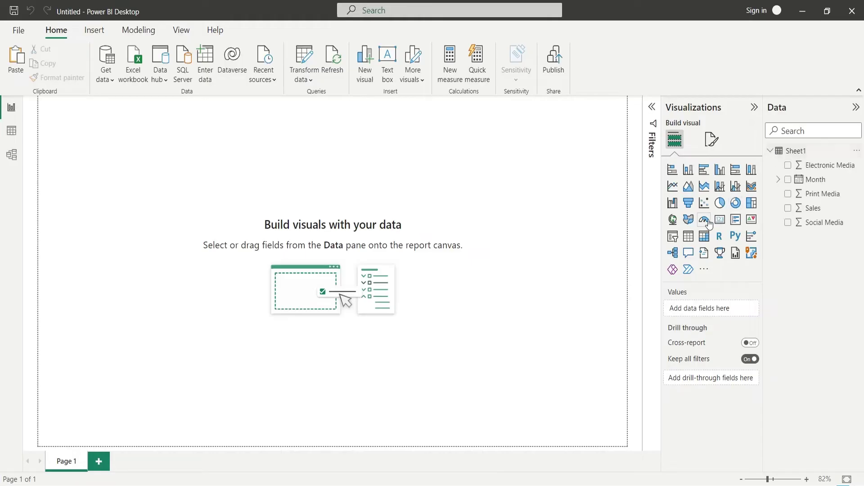
# Insert a text box stretched across the top of the canvas and hide the Filters pane.
pyautogui.click(97, 30)
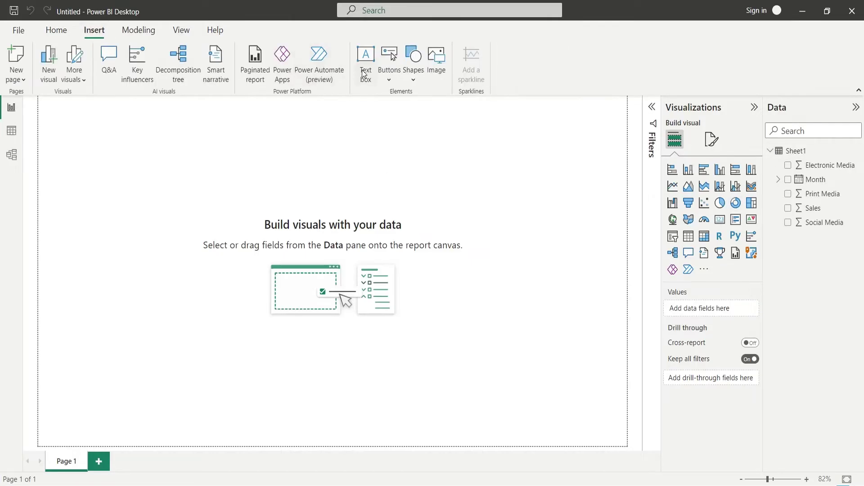
pyautogui.click(366, 63)
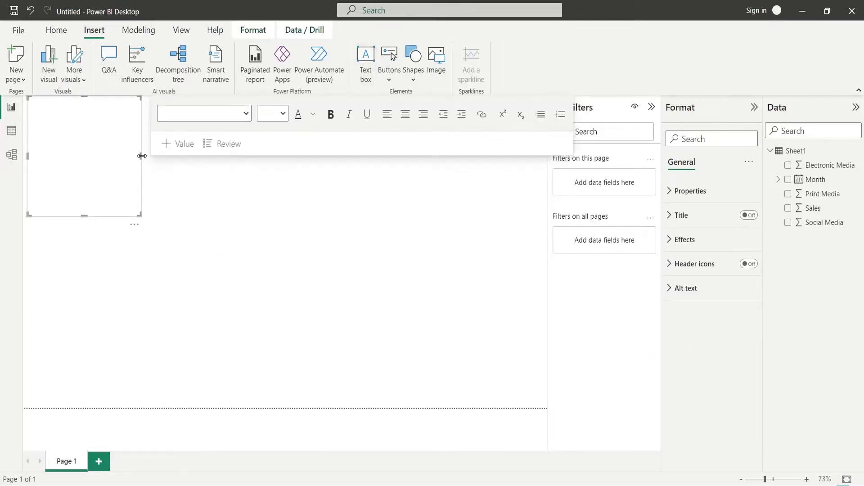
pyautogui.moveTo(142, 156); pyautogui.dragTo(551, 160)
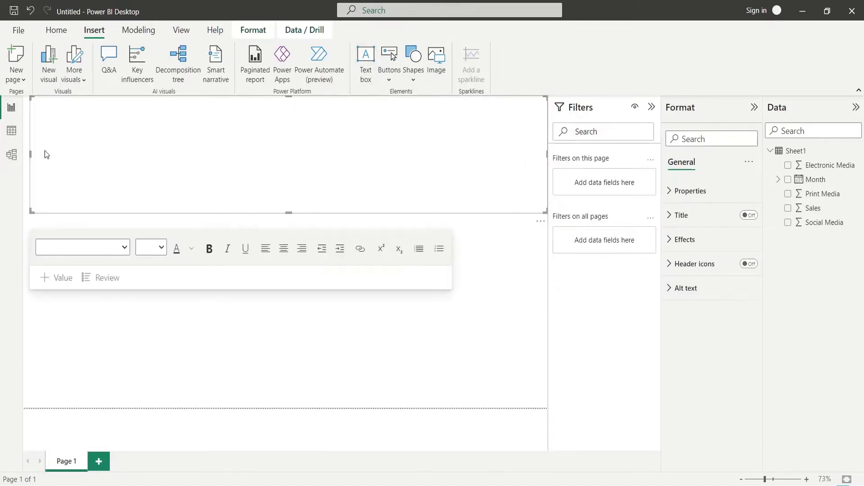
pyautogui.moveTo(30, 154); pyautogui.dragTo(24, 152)
pyautogui.click(651, 107)
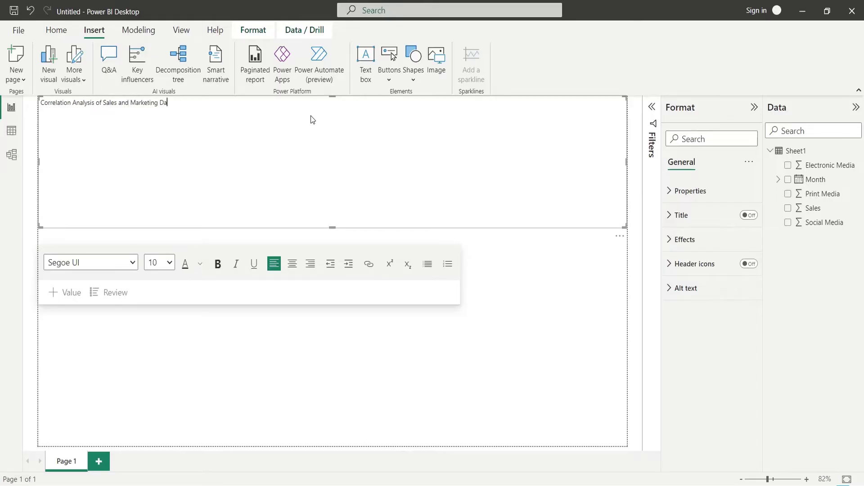
# Set the title 'Correlation Analysis of Sales and Marketing Data' to font size 32 and shrink its box.
pyautogui.hotkey('ctrl', 'a')
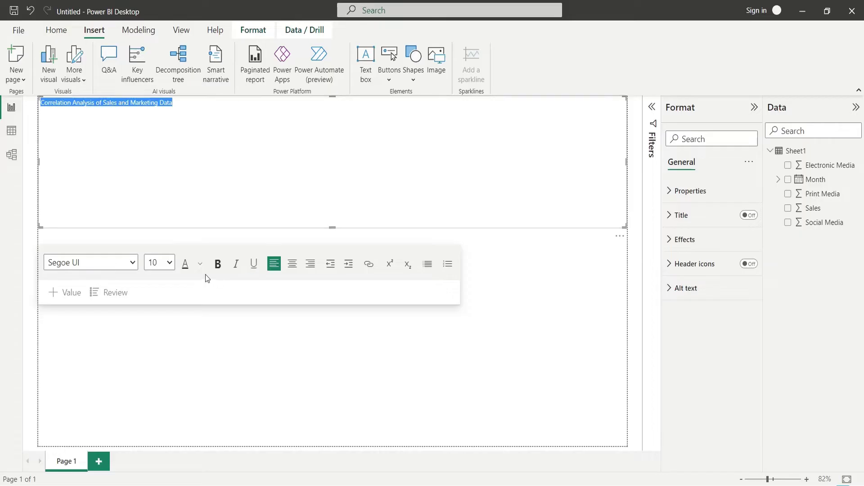
pyautogui.click(168, 263)
pyautogui.click(157, 162)
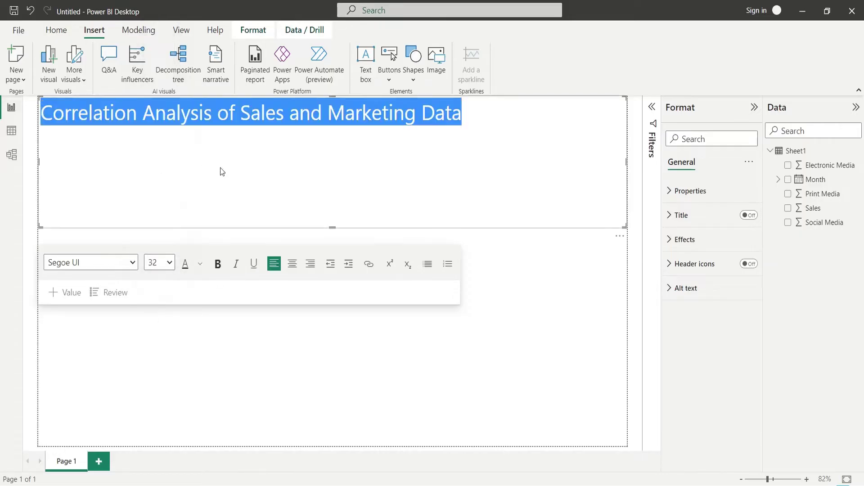
pyautogui.click(220, 169)
pyautogui.moveTo(332, 227); pyautogui.dragTo(336, 126)
pyautogui.click(522, 220)
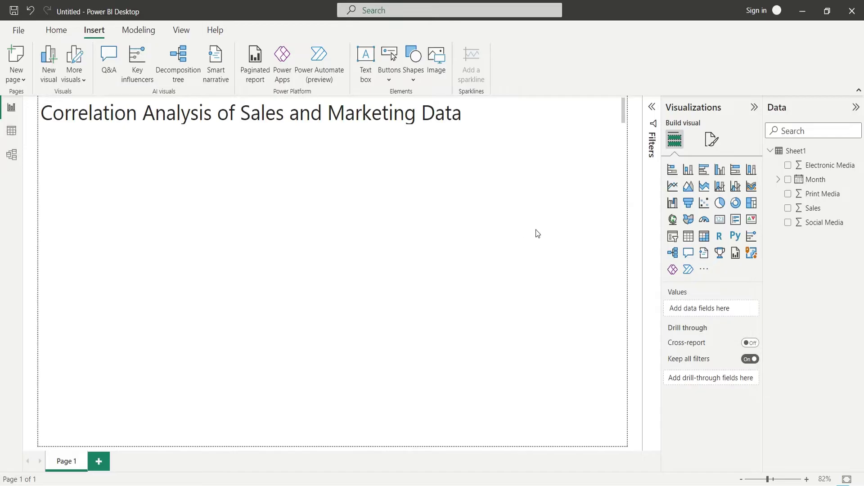
# Add a tall, narrow scatter chart with Sales on the Y axis and Electronic Media on X.
pyautogui.click(704, 203)
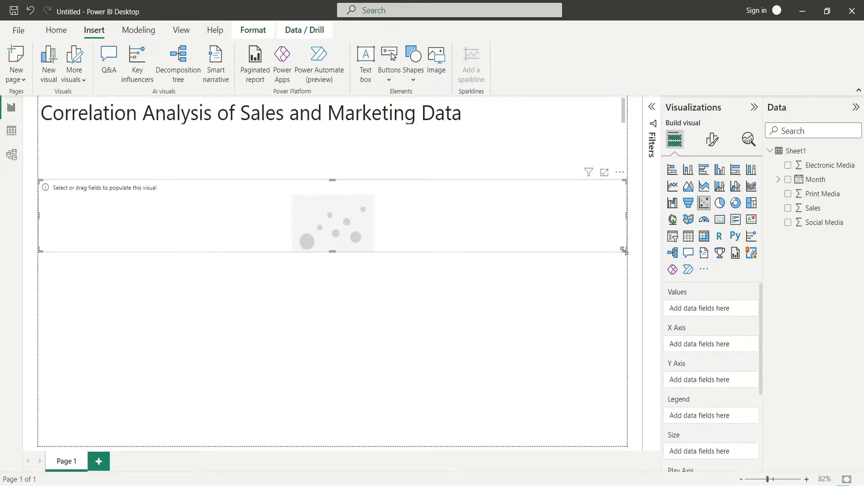
pyautogui.moveTo(625, 251); pyautogui.dragTo(262, 448)
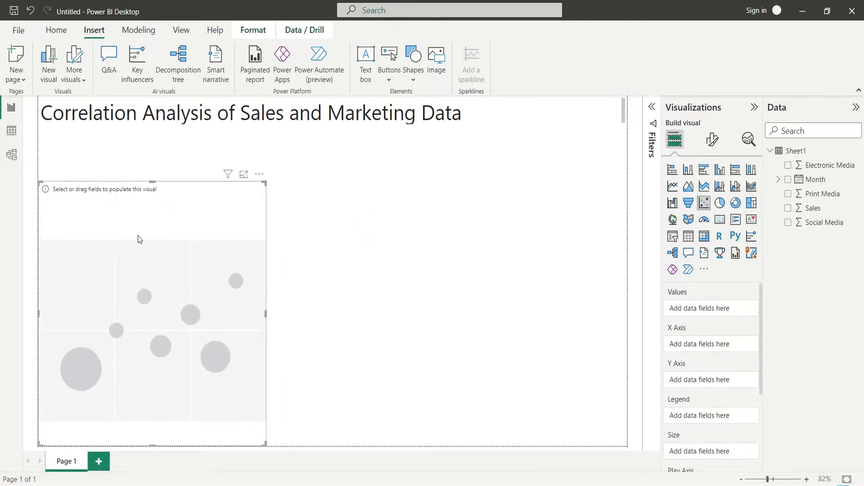
pyautogui.moveTo(148, 181); pyautogui.dragTo(147, 223)
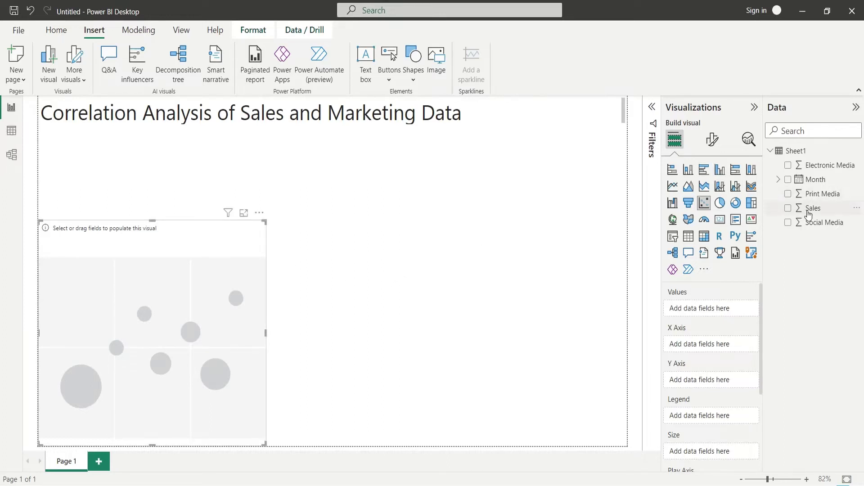
pyautogui.moveTo(809, 211); pyautogui.dragTo(715, 384)
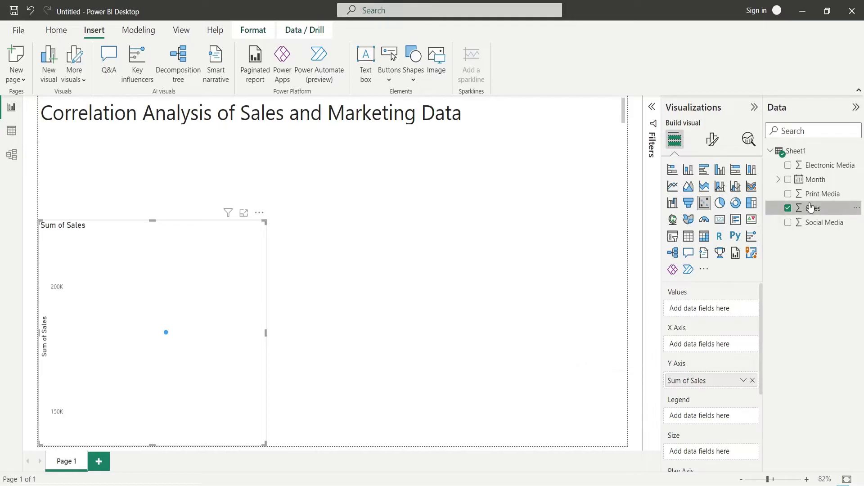
pyautogui.moveTo(818, 166); pyautogui.dragTo(692, 345)
# Drop 'Sum of' from both axis field names, add Month to Values, and shorten the chart.
pyautogui.doubleClick(705, 344)
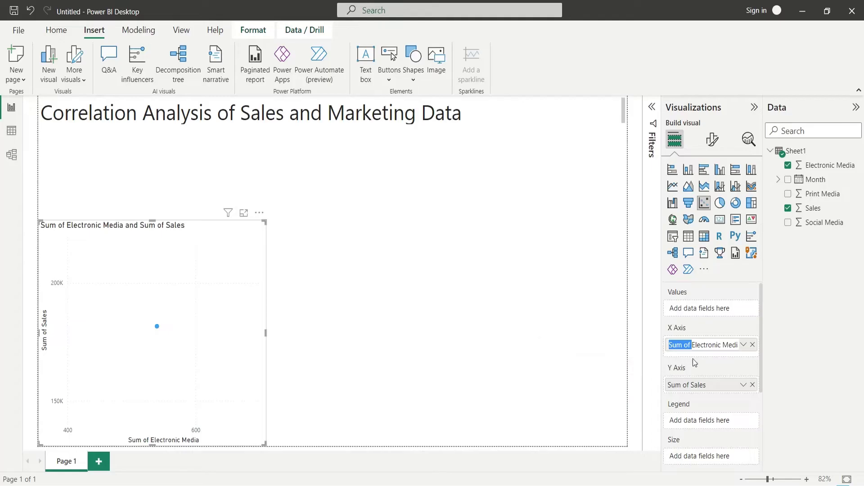
pyautogui.press('BackSpace')
pyautogui.doubleClick(692, 385)
pyautogui.click(693, 385)
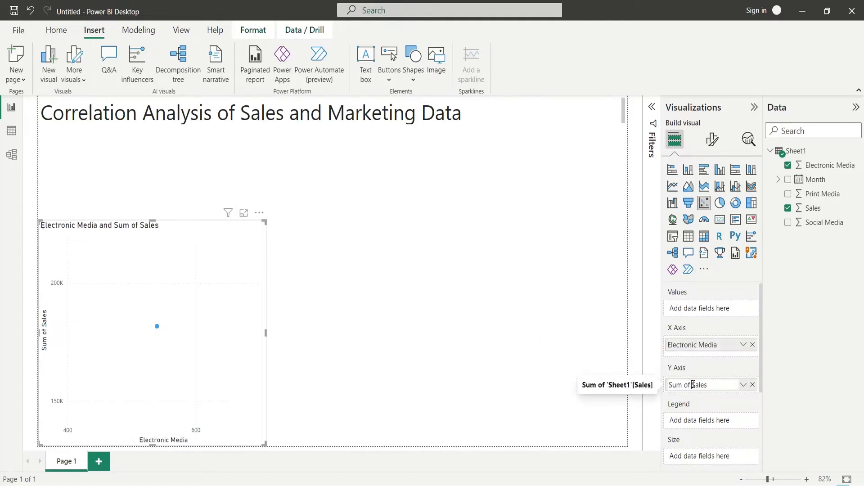
pyautogui.moveTo(693, 385); pyautogui.dragTo(669, 385)
pyautogui.press('BackSpace')
pyautogui.press('Return')
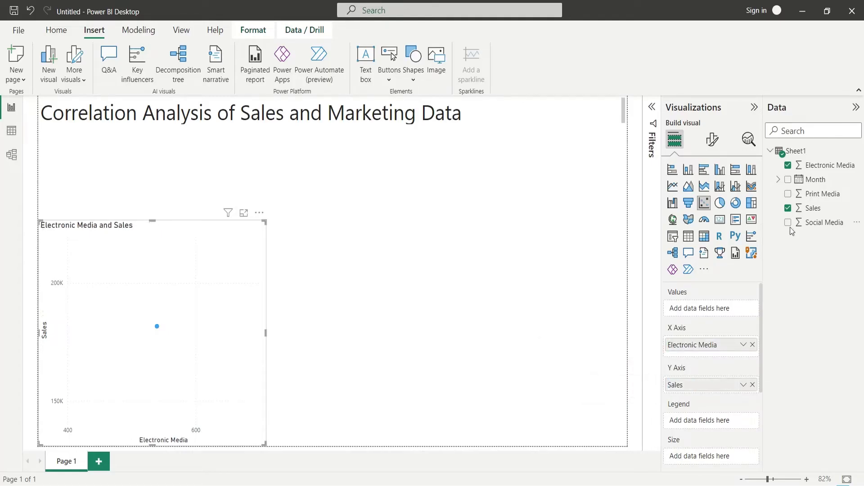
pyautogui.moveTo(815, 179); pyautogui.dragTo(718, 310)
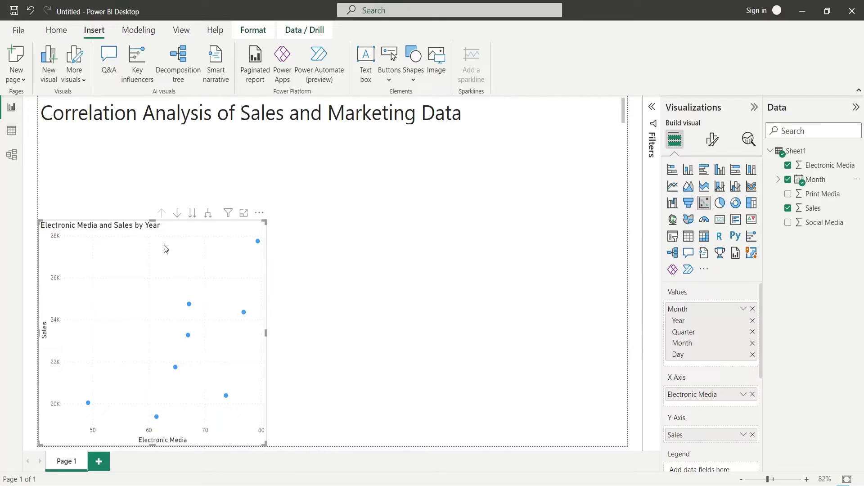
pyautogui.moveTo(152, 228); pyautogui.dragTo(151, 241)
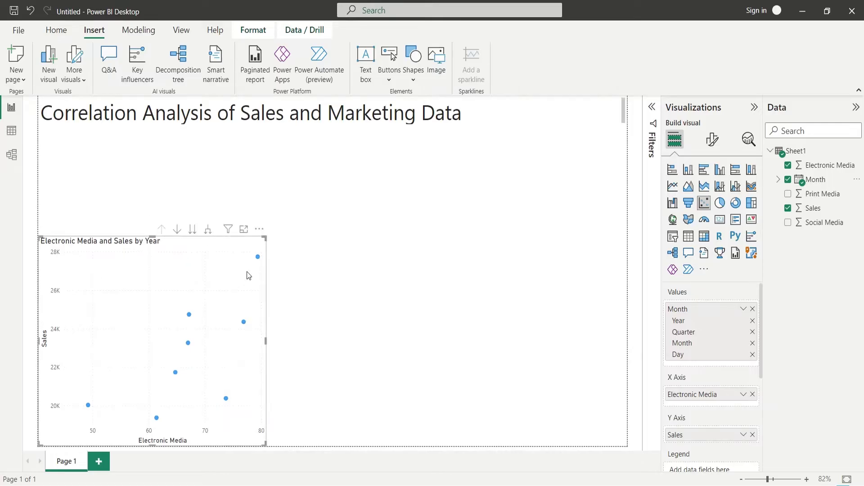
# Duplicate the scatter chart and place it beside the original, narrowing both to fit.
pyautogui.hotkey('ctrl', 'c')
pyautogui.hotkey('ctrl', 'v')
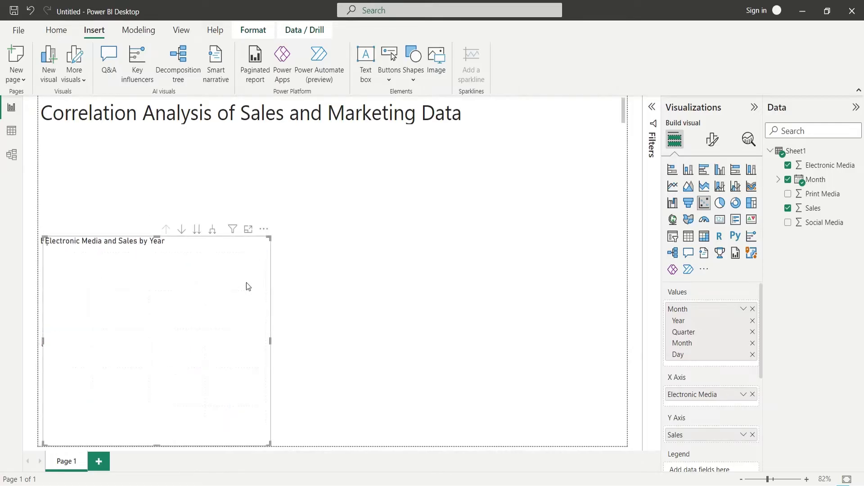
pyautogui.moveTo(247, 282); pyautogui.dragTo(441, 285)
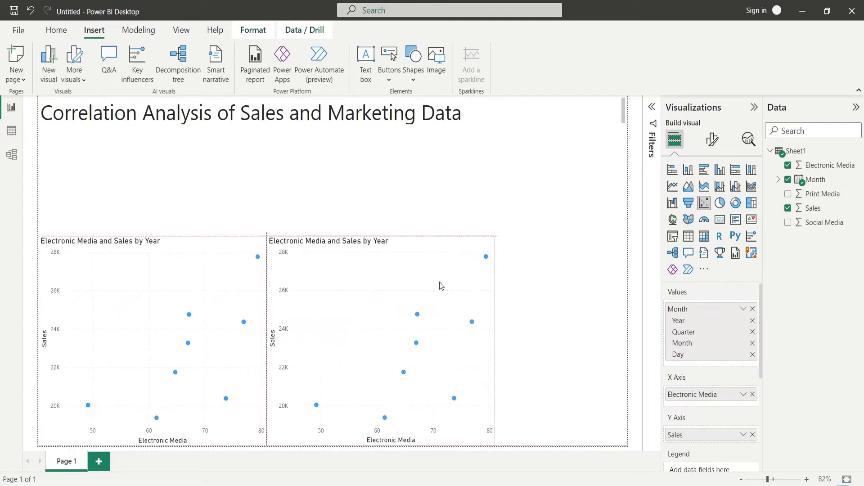
pyautogui.keyDown('ctrl'); pyautogui.click(242, 344); pyautogui.keyUp('ctrl')
pyautogui.moveTo(264, 349); pyautogui.dragTo(346, 342)
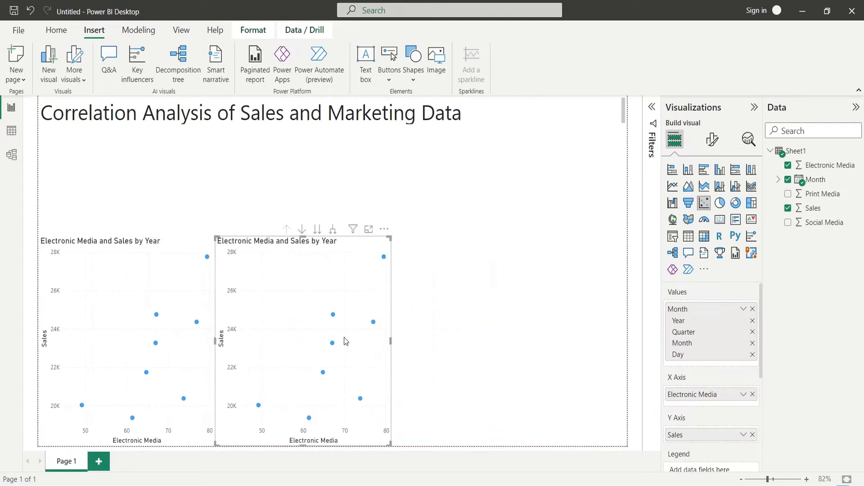
# Replace the duplicate's X axis with Print Media, removing the 'Sum of' prefix.
pyautogui.click(752, 396)
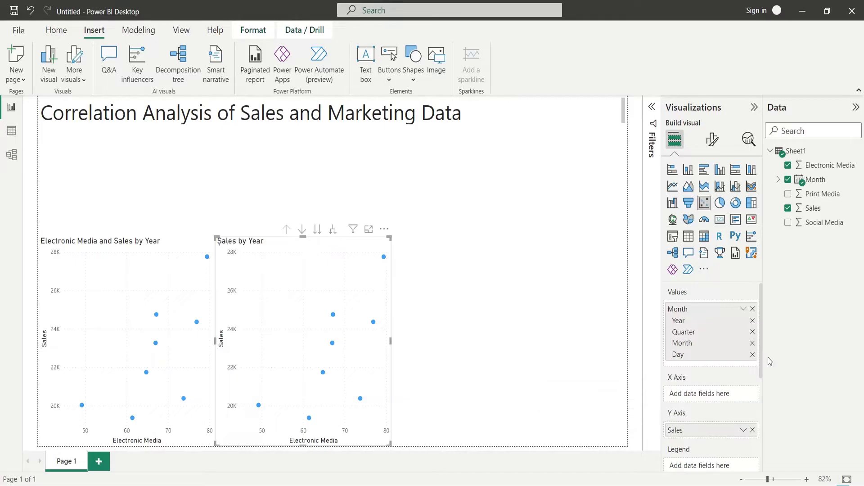
pyautogui.moveTo(825, 199); pyautogui.dragTo(619, 394)
pyautogui.doubleClick(705, 399)
pyautogui.press('BackSpace')
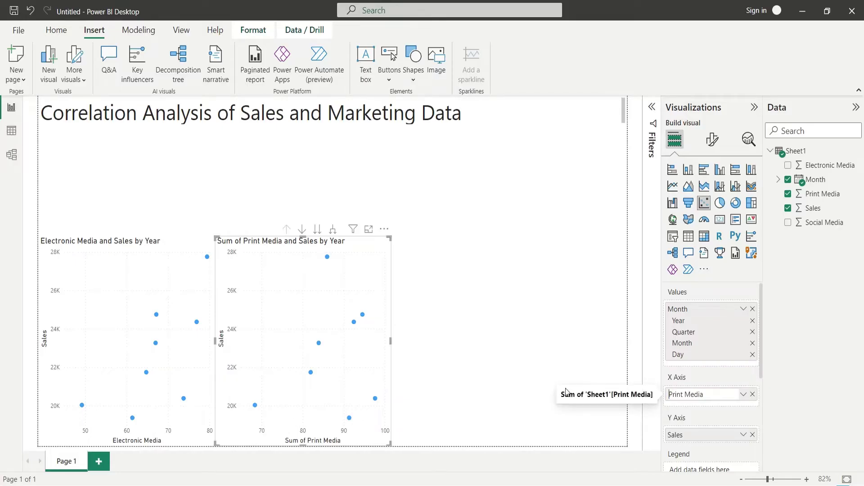
pyautogui.click(381, 338)
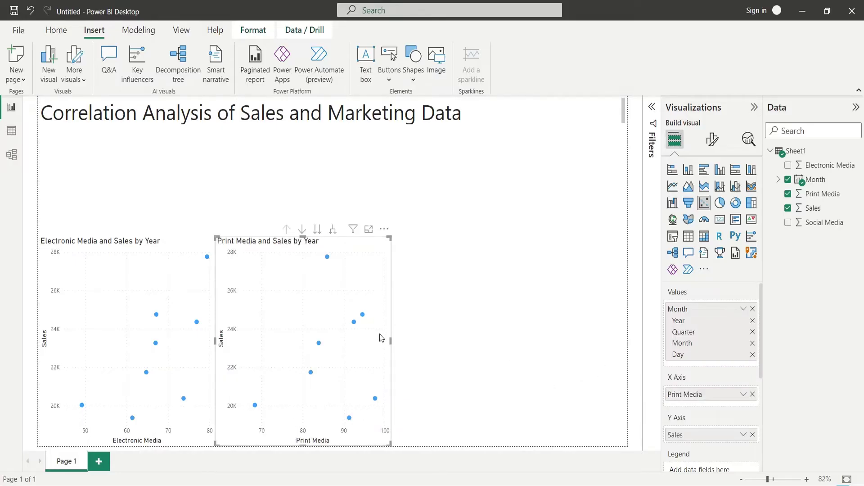
# Paste a third copy of the Print Media chart at the page's right.
pyautogui.hotkey('ctrl', 'c')
pyautogui.hotkey('ctrl', 'v')
pyautogui.moveTo(360, 347); pyautogui.dragTo(584, 356)
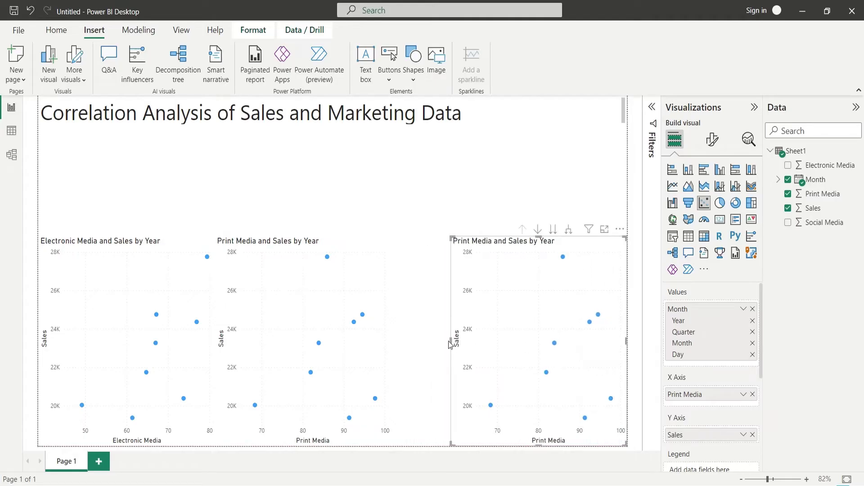
# Resize and shift the three scatter charts so they sit evenly side by side.
pyautogui.moveTo(450, 345); pyautogui.dragTo(437, 346)
pyautogui.moveTo(369, 350); pyautogui.dragTo(408, 352)
pyautogui.moveTo(260, 344)
pyautogui.mouseDown()
pyautogui.moveTo(227, 343)
pyautogui.moveTo(268, 344)
pyautogui.mouseUp()
pyautogui.click(213, 343)
pyautogui.click(253, 347)
pyautogui.click(441, 346)
pyautogui.moveTo(436, 346); pyautogui.dragTo(429, 346)
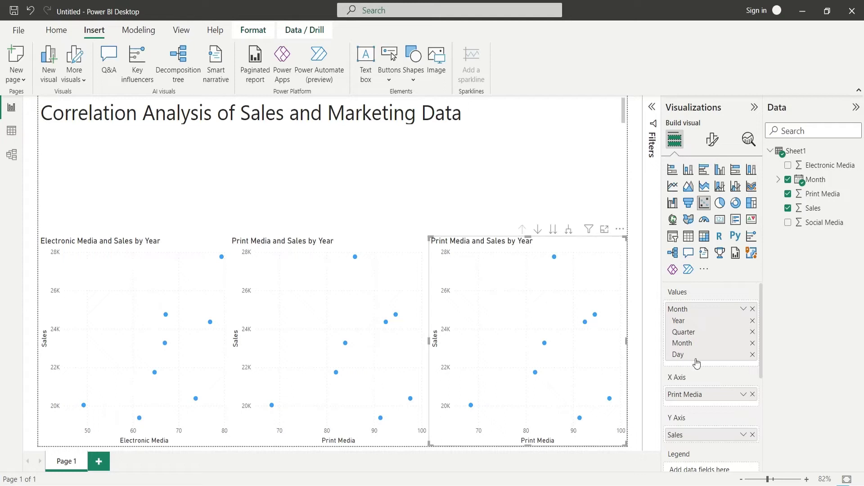
# Swap the third chart's X axis to Social Media without the 'Sum of' prefix.
pyautogui.click(753, 394)
pyautogui.moveTo(818, 223); pyautogui.dragTo(669, 395)
pyautogui.press('BackSpace')
pyautogui.press('Return')
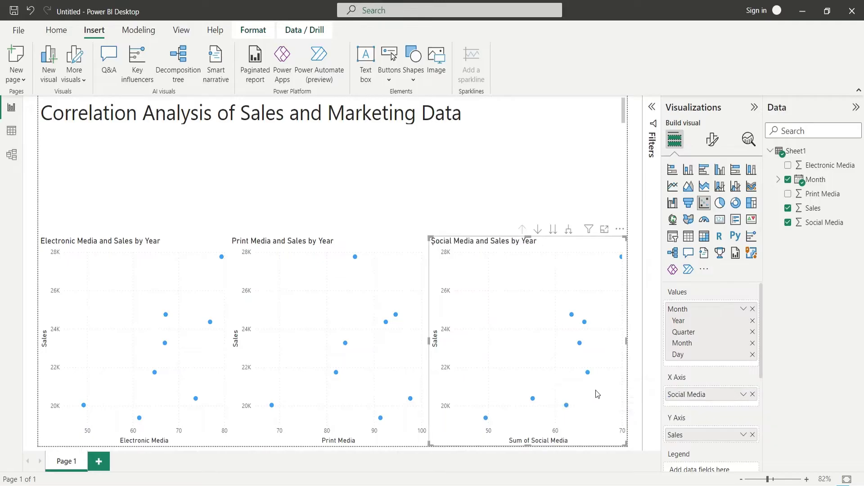
pyautogui.click(423, 198)
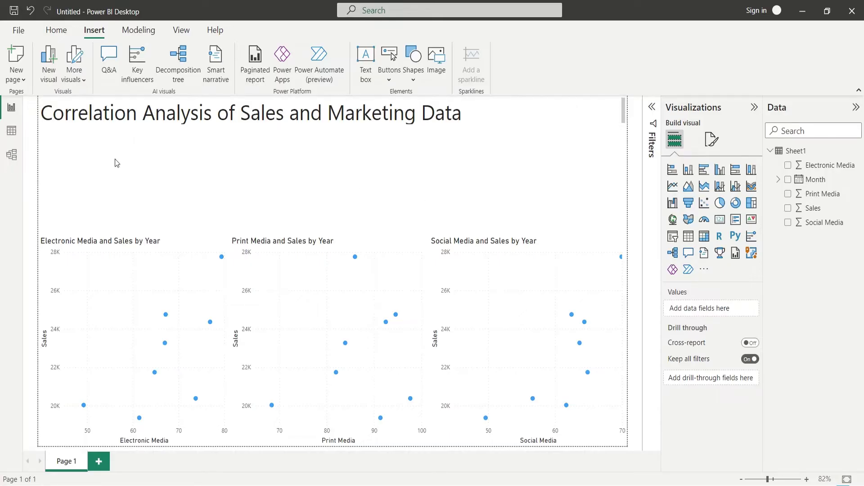
# Start a new quick measure using the Correlation coefficient calculation.
pyautogui.click(56, 30)
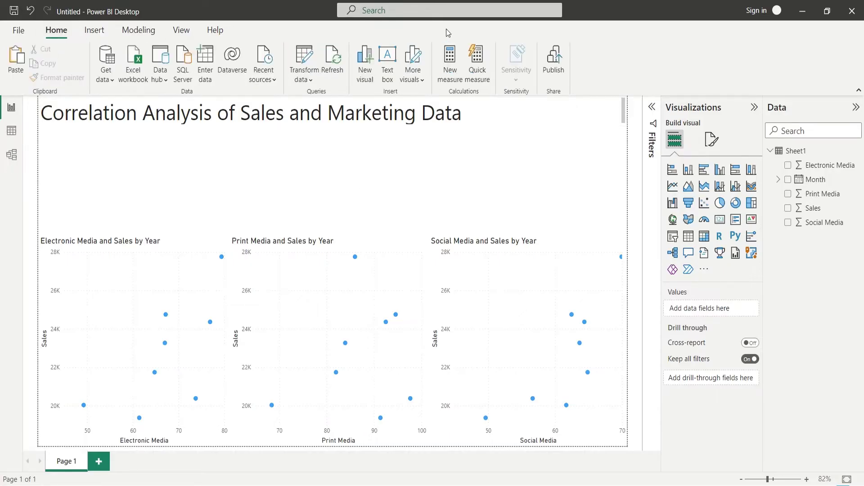
pyautogui.click(477, 65)
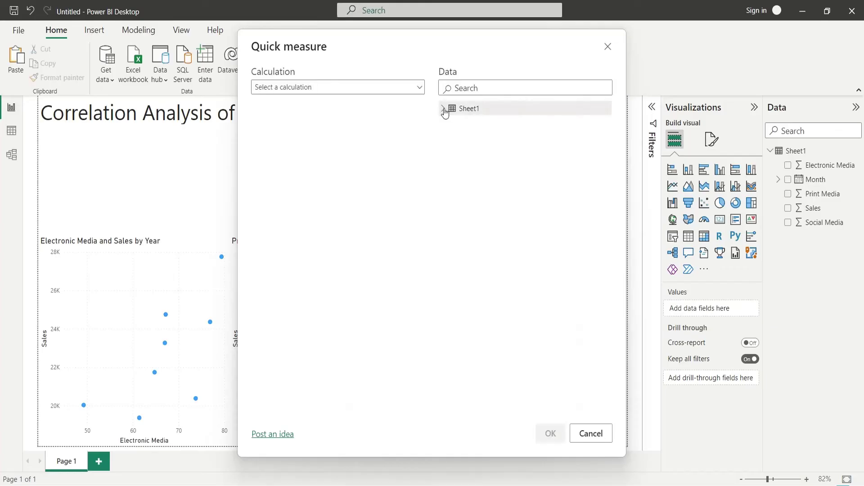
pyautogui.click(385, 89)
pyautogui.scroll(-3, 346, 201)
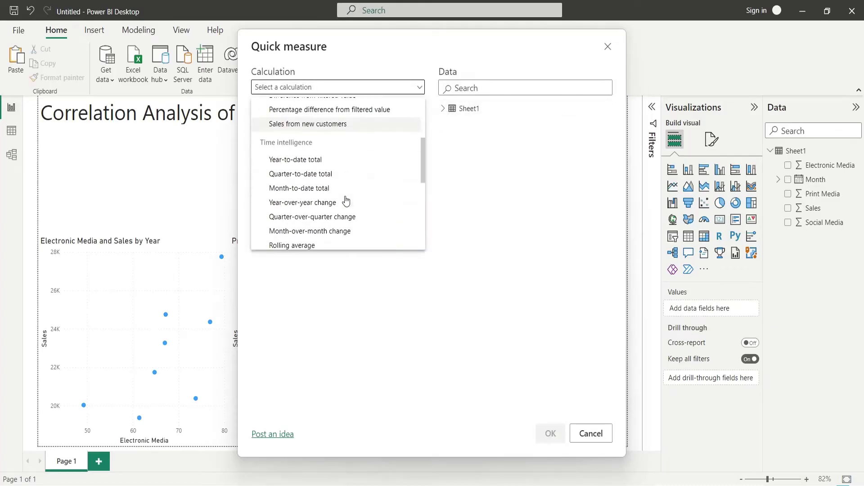
pyautogui.scroll(-9, 346, 202)
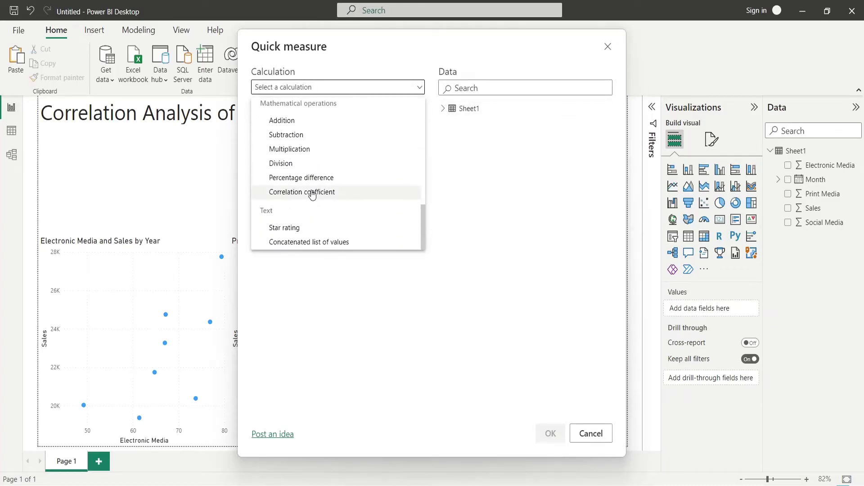
pyautogui.scroll(1, 313, 195)
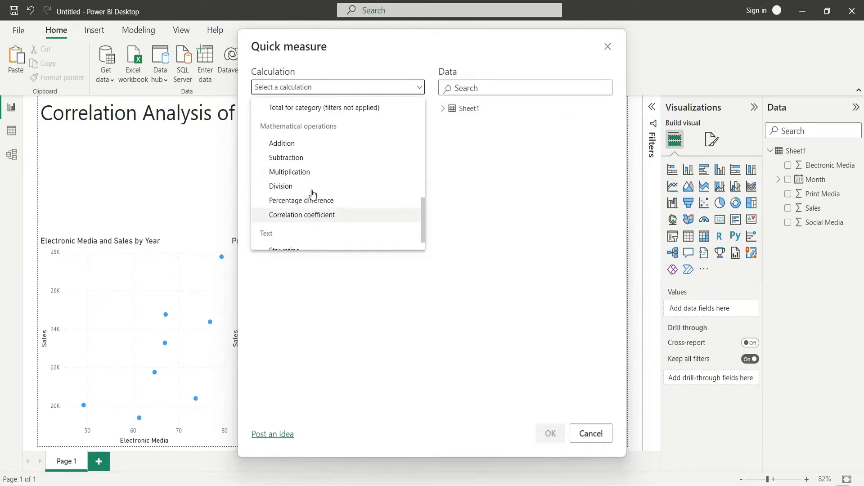
pyautogui.click(300, 216)
# Set Month as category, Electronic Media as Measure X and Sales as Measure Y, then create it.
pyautogui.click(443, 109)
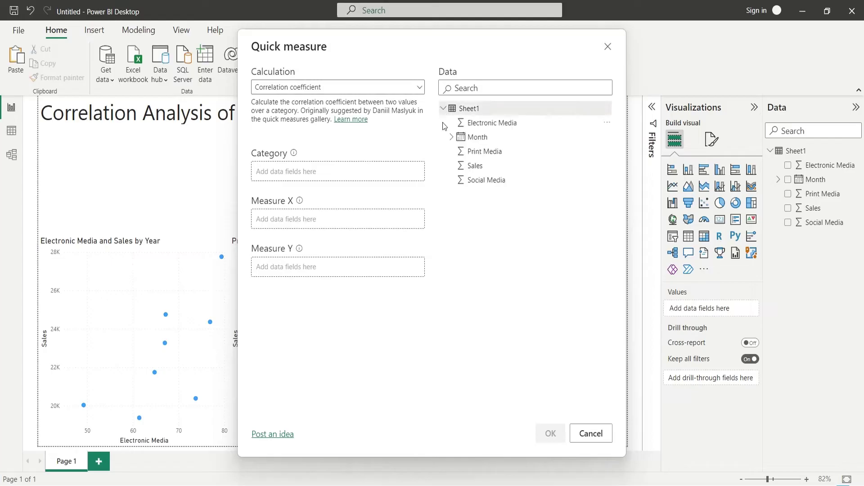
pyautogui.moveTo(498, 139); pyautogui.dragTo(313, 173)
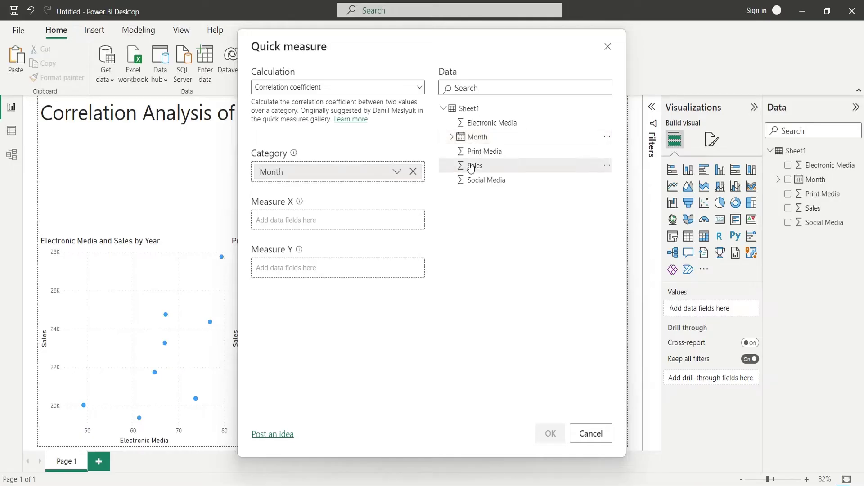
pyautogui.moveTo(477, 165); pyautogui.dragTo(299, 269)
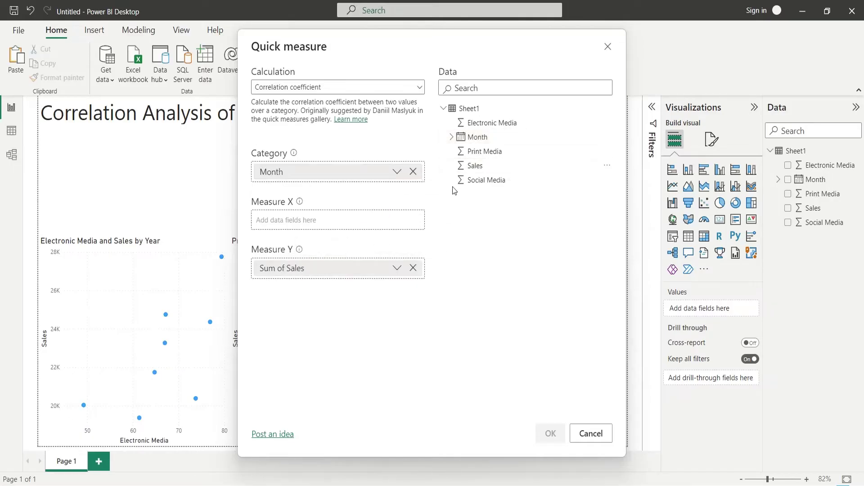
pyautogui.moveTo(488, 125); pyautogui.dragTo(320, 228)
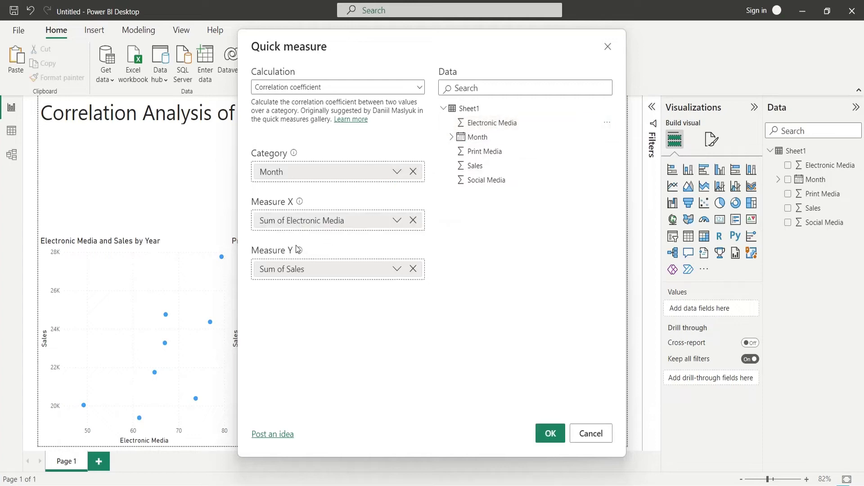
pyautogui.click(550, 434)
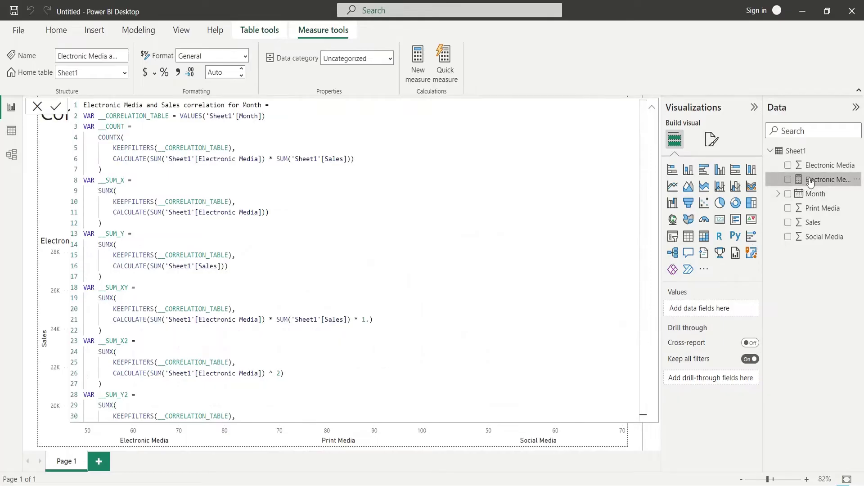
# Review the generated correlation DAX formula, then close it to return to the report page.
pyautogui.scroll(-4, 187, 180)
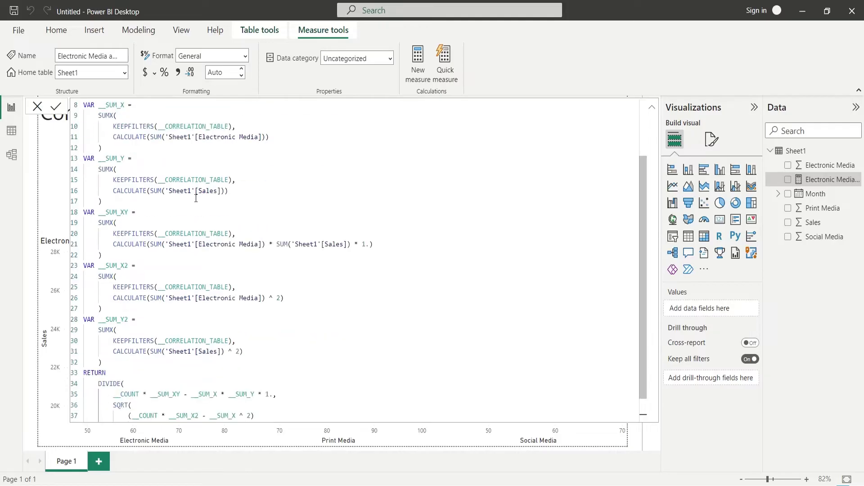
pyautogui.scroll(4, 196, 199)
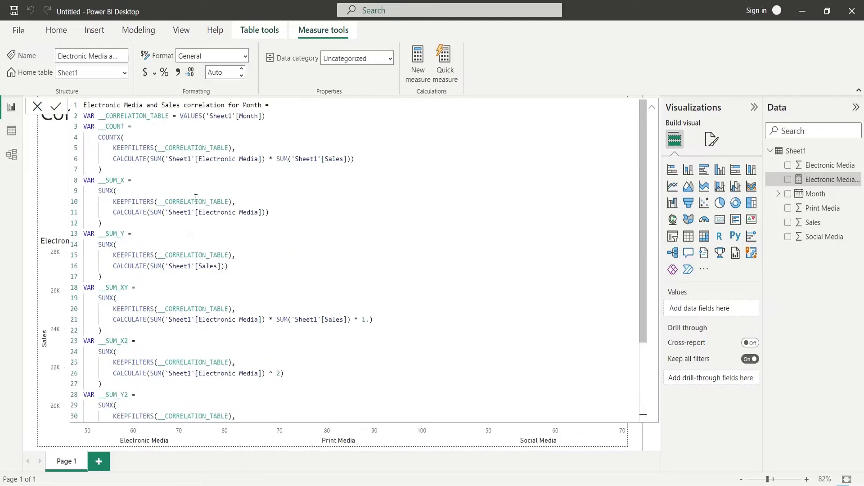
pyautogui.click(40, 109)
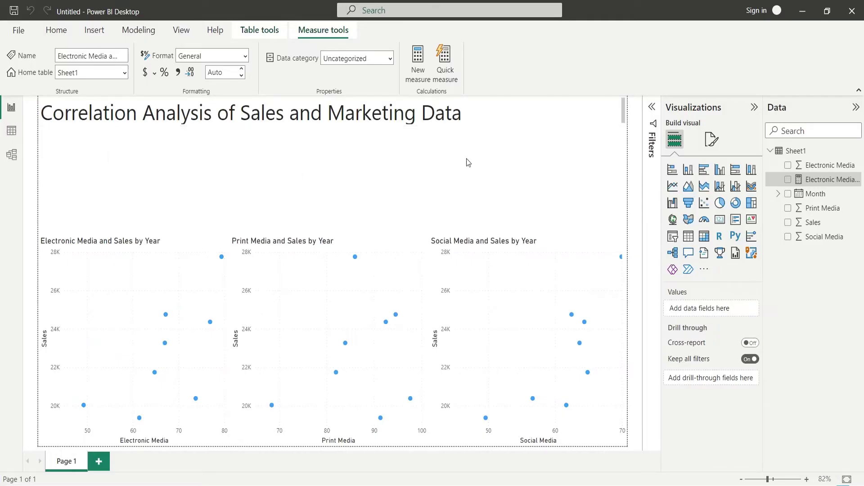
# Turn the Electronic Media correlation measure into a 0.70 gauge sized above the first scatter chart.
pyautogui.moveTo(829, 180); pyautogui.dragTo(129, 191)
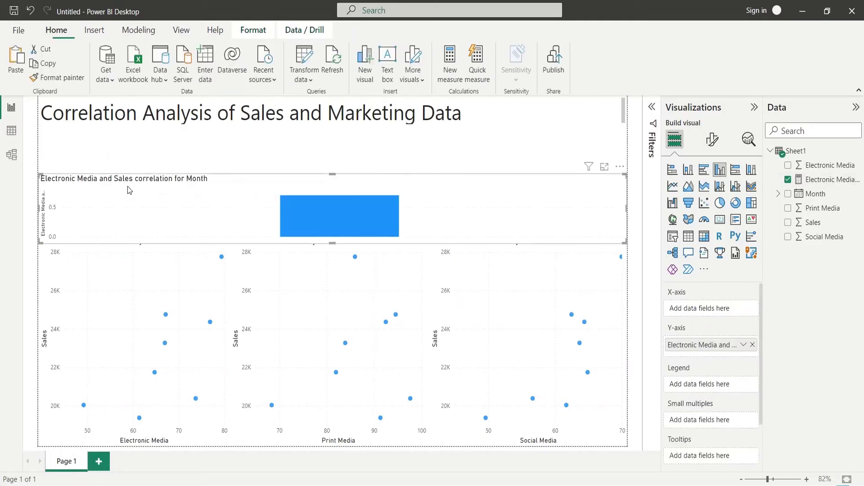
pyautogui.click(704, 219)
pyautogui.moveTo(627, 210); pyautogui.dragTo(226, 224)
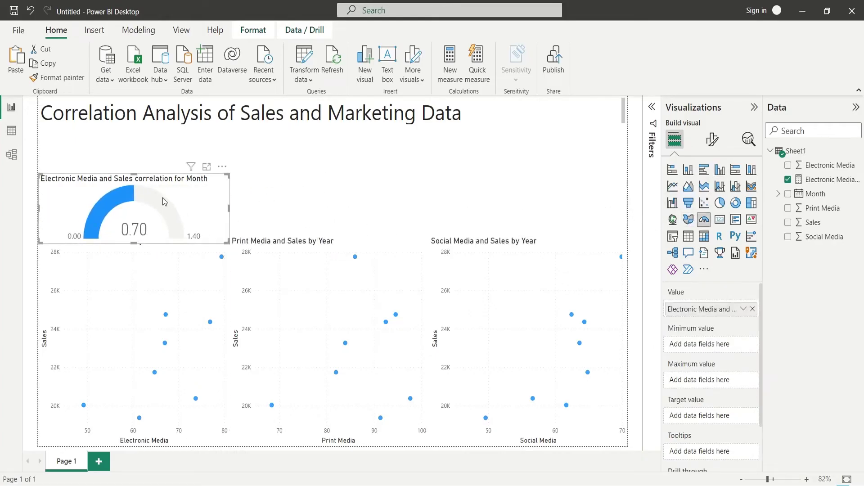
pyautogui.click(132, 181)
pyautogui.moveTo(133, 174); pyautogui.dragTo(138, 131)
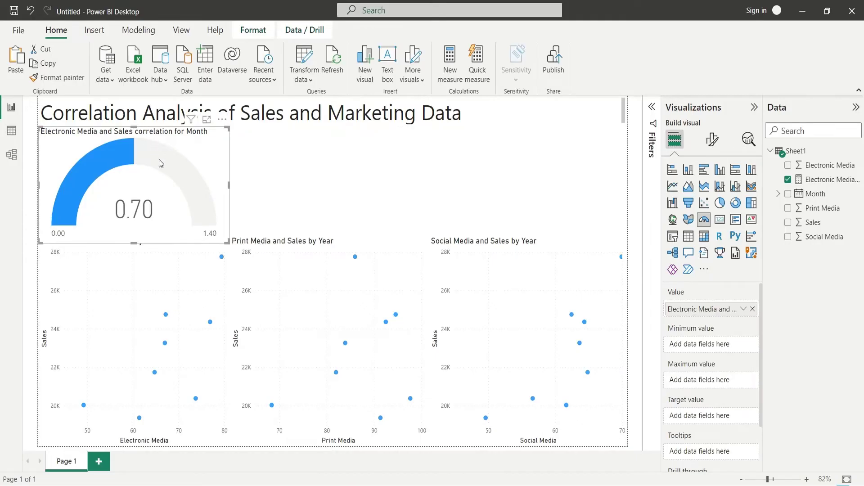
pyautogui.click(450, 137)
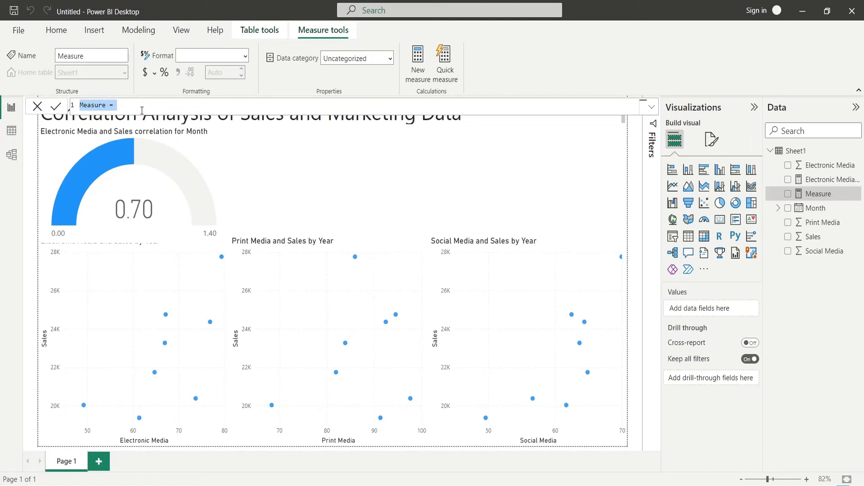
# Create a measure Max = 1 and set it as the gauge's Maximum value.
pyautogui.write('Max = 1')
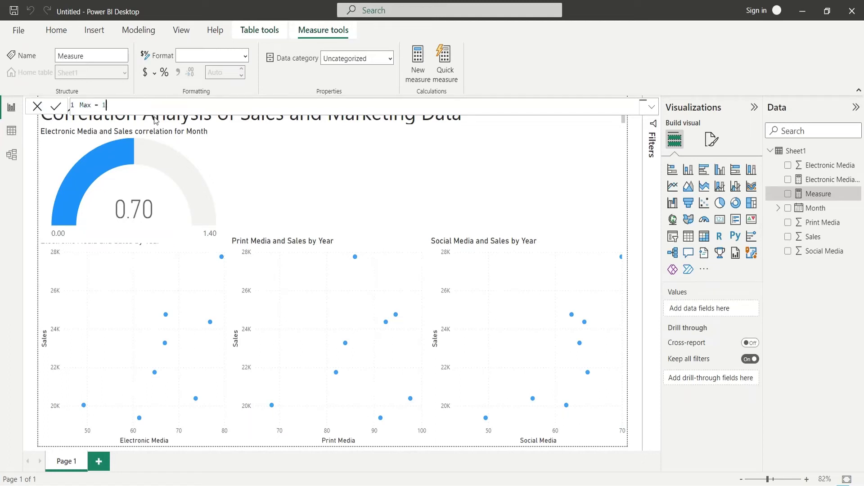
pyautogui.press('Return')
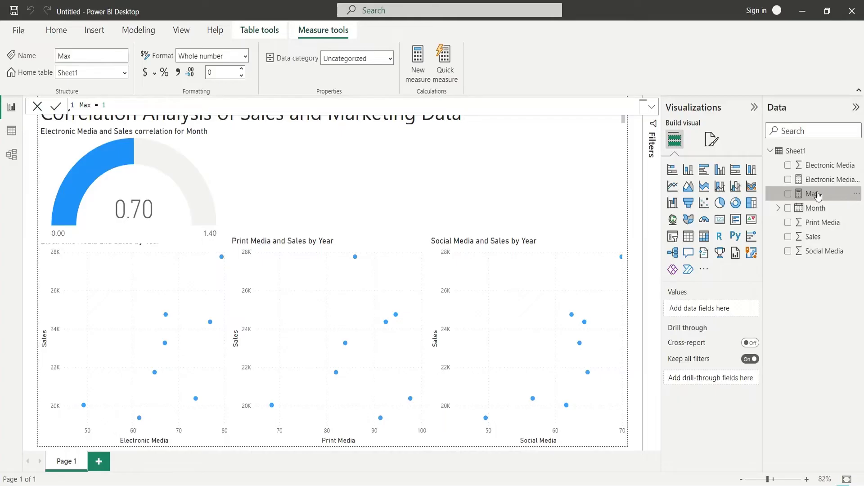
pyautogui.moveTo(817, 193); pyautogui.dragTo(792, 250)
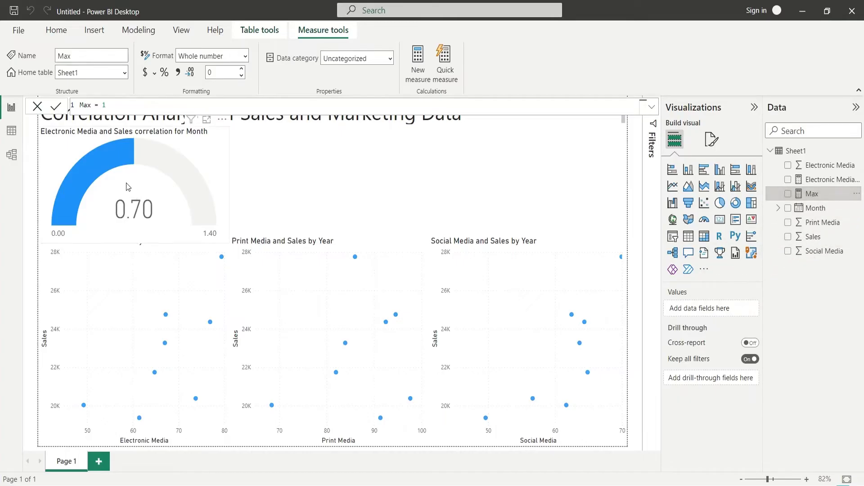
pyautogui.click(213, 166)
pyautogui.moveTo(809, 195); pyautogui.dragTo(706, 383)
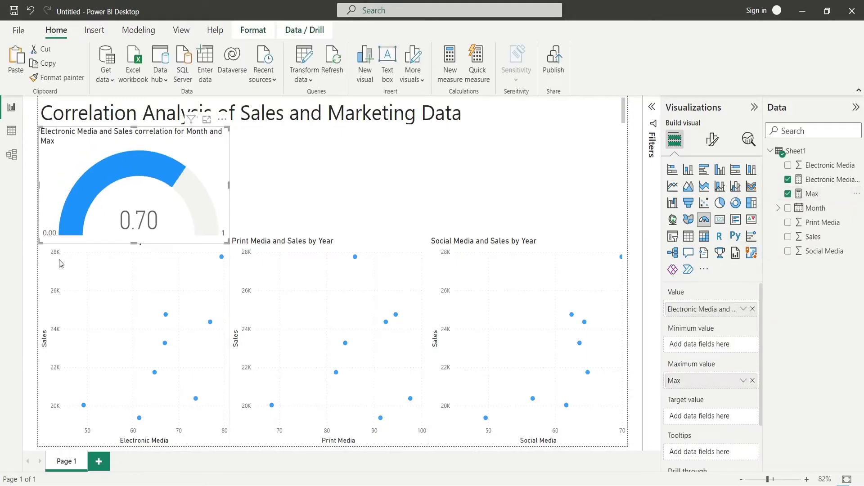
pyautogui.click(269, 183)
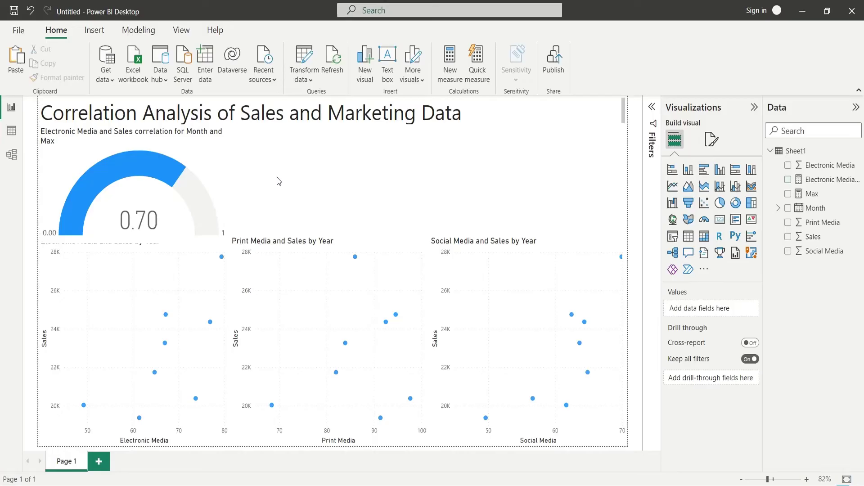
# Start another quick measure with the Correlation coefficient calculation.
pyautogui.click(478, 80)
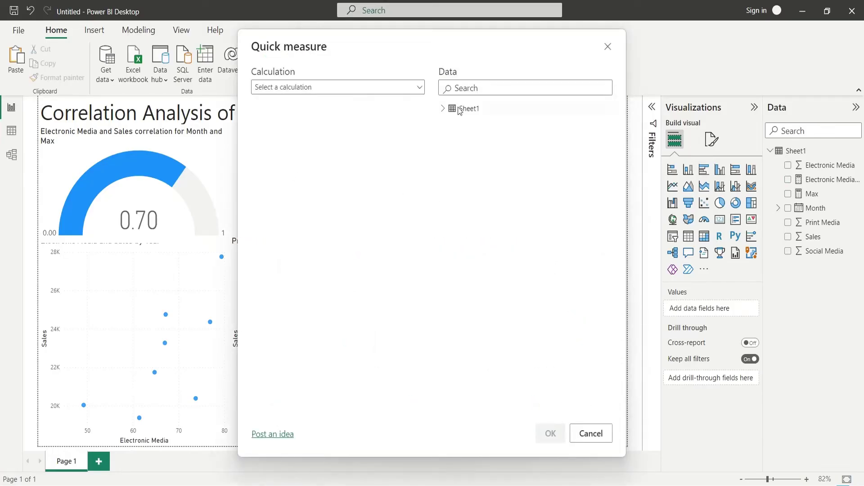
pyautogui.click(417, 90)
pyautogui.scroll(-5, 347, 187)
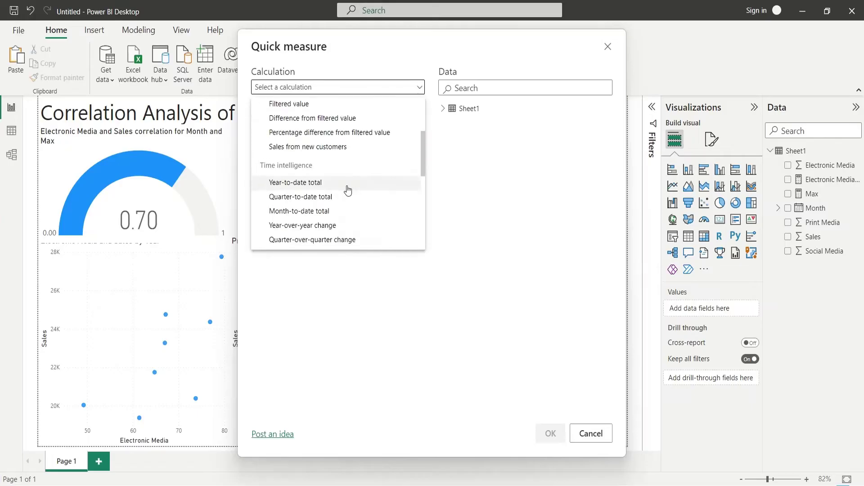
pyautogui.scroll(-5, 328, 192)
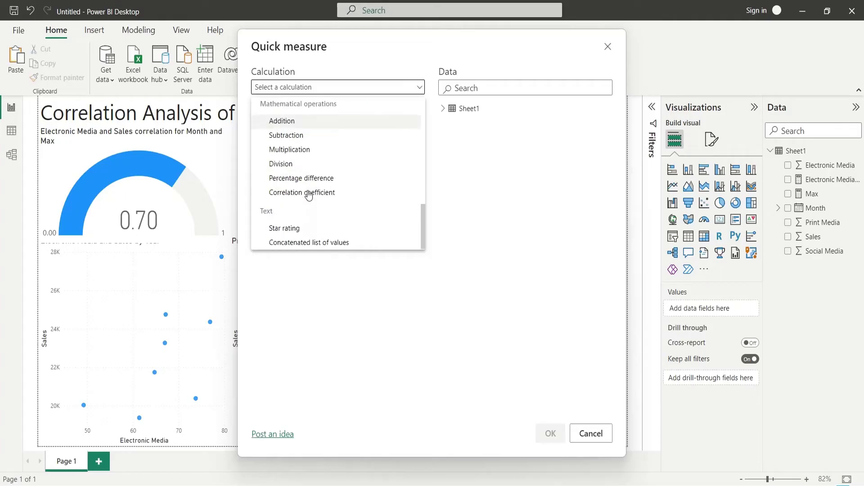
pyautogui.click(306, 193)
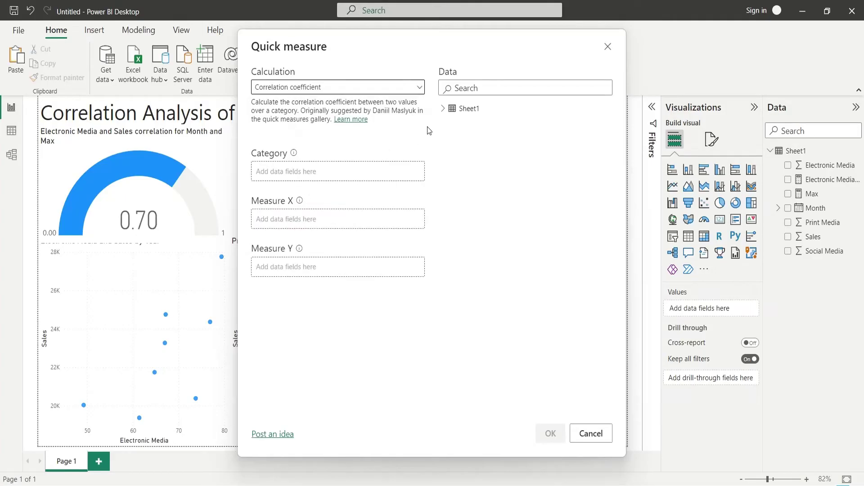
# Correlate Print Media (X) with Sales (Y) across Month, create it, and close the formula.
pyautogui.click(443, 110)
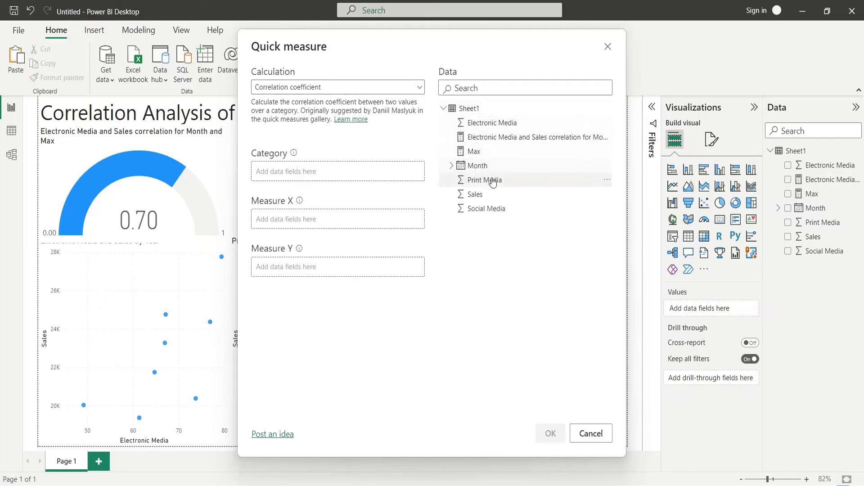
pyautogui.moveTo(493, 182); pyautogui.dragTo(350, 218)
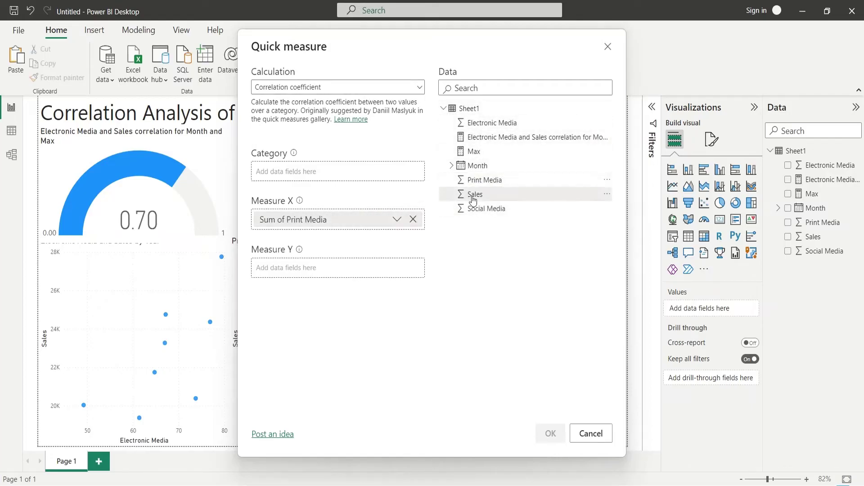
pyautogui.moveTo(474, 199); pyautogui.dragTo(330, 273)
pyautogui.moveTo(470, 167); pyautogui.dragTo(382, 173)
pyautogui.click(548, 433)
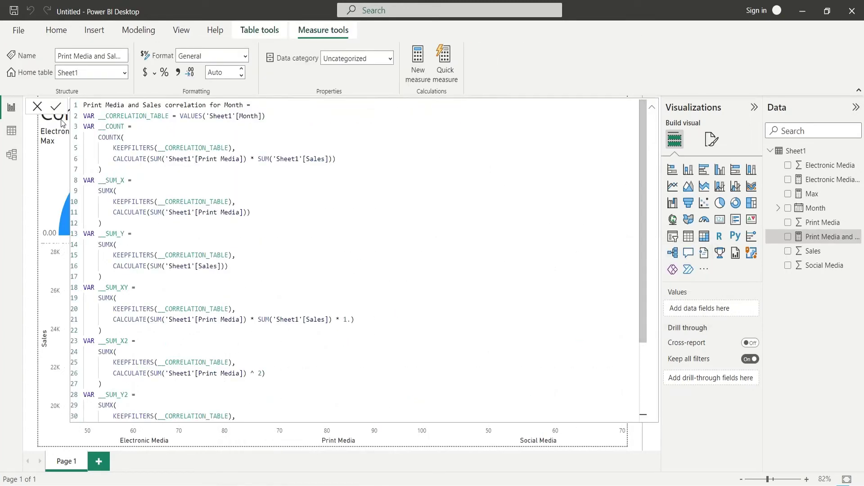
pyautogui.click(37, 107)
# Shorten the Electronic Media correlation gauge so the scatter chart title below shows.
pyautogui.click(107, 210)
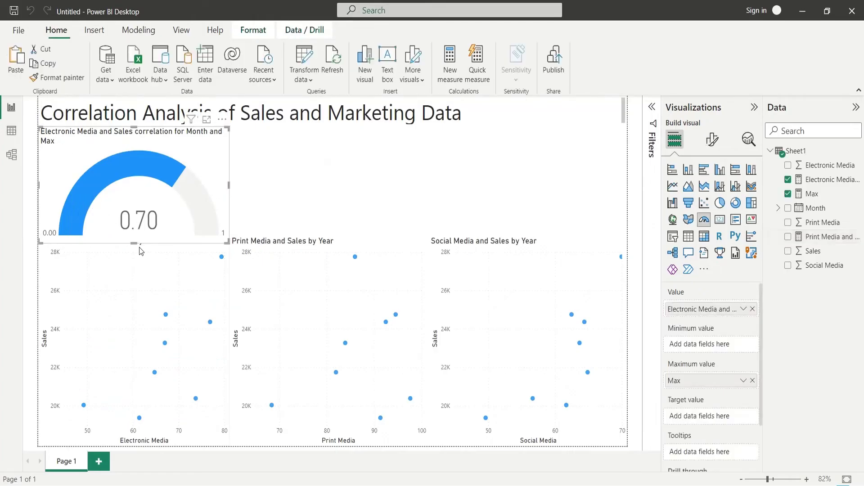
pyautogui.moveTo(139, 247); pyautogui.dragTo(135, 234)
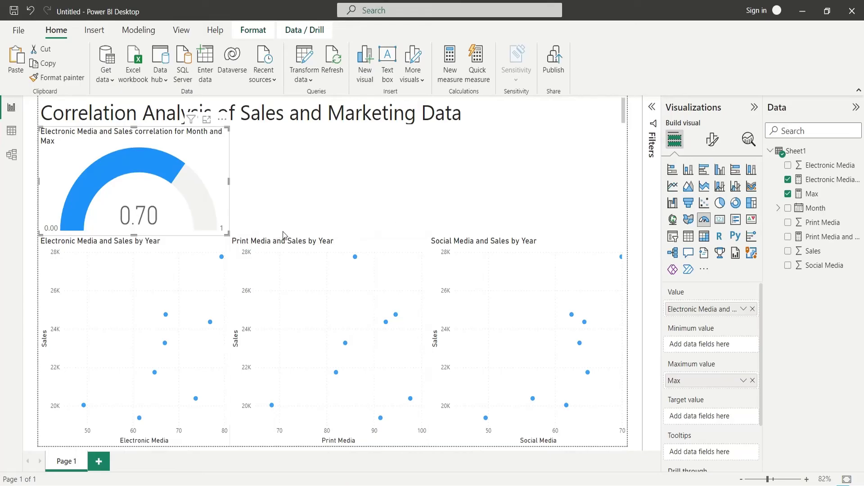
pyautogui.click(357, 184)
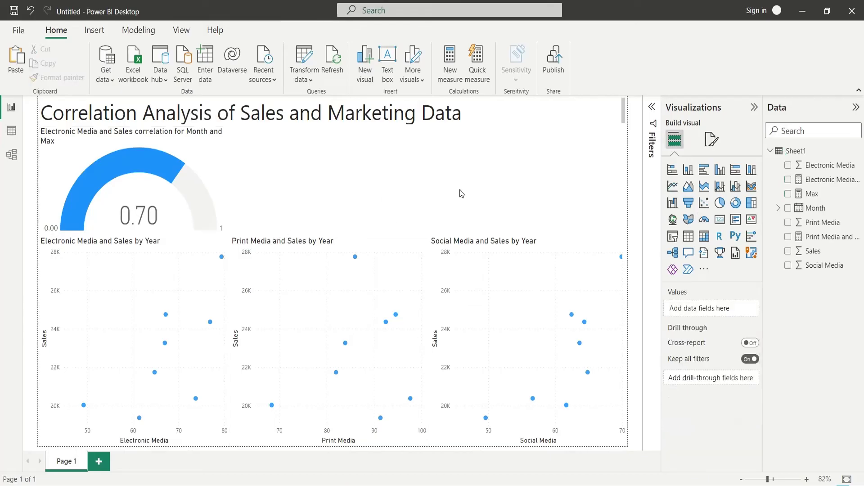
# Add a Print Media correlation gauge (0.57), maximum Max, narrowed above its scatter chart.
pyautogui.click(704, 220)
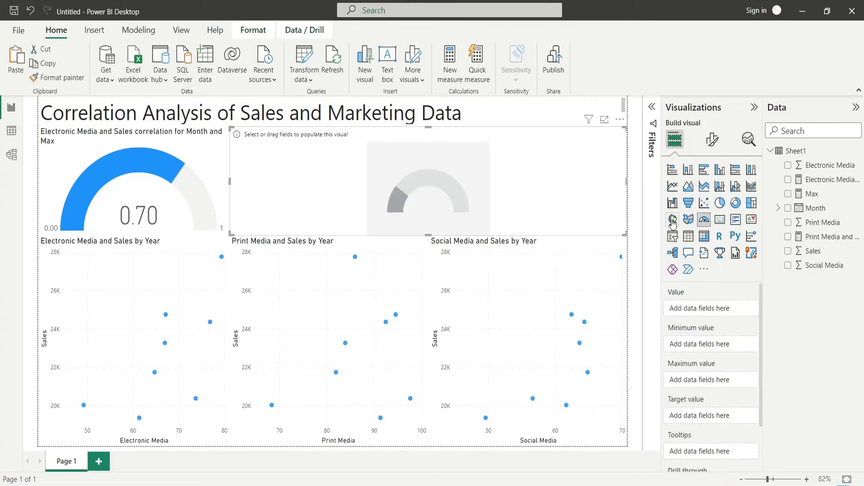
pyautogui.moveTo(806, 252); pyautogui.dragTo(722, 310)
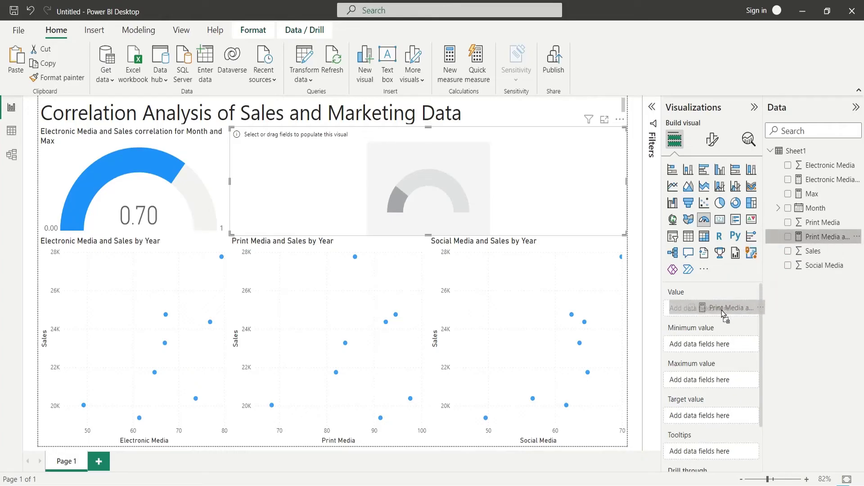
pyautogui.moveTo(722, 310); pyautogui.dragTo(722, 310)
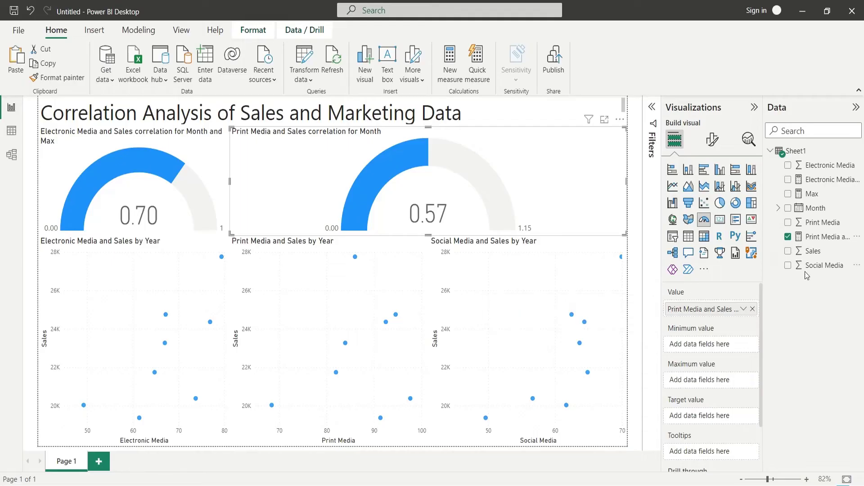
pyautogui.moveTo(814, 194); pyautogui.dragTo(723, 379)
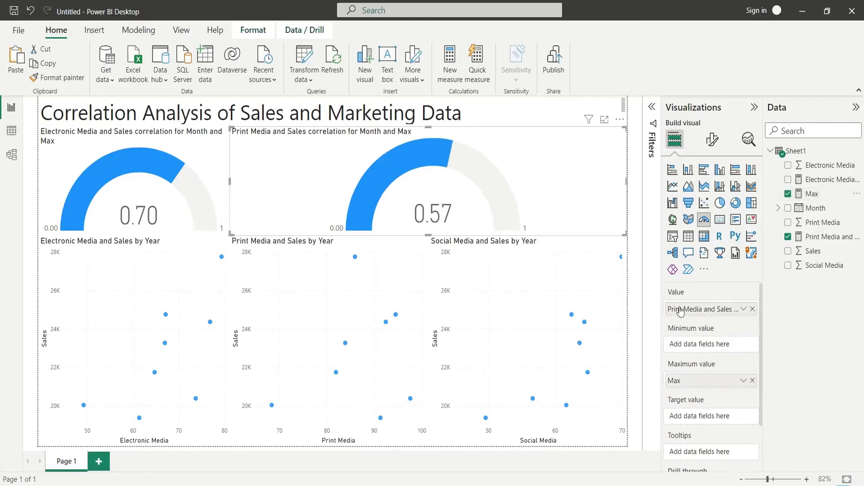
pyautogui.moveTo(627, 182); pyautogui.dragTo(417, 198)
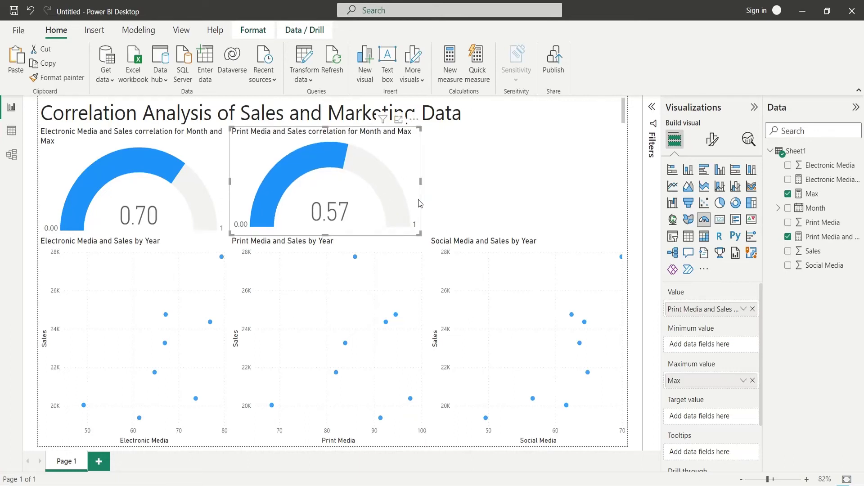
pyautogui.click(487, 198)
# Create a Correlation coefficient quick measure: Social Media as X, Sales as Y, category Month.
pyautogui.click(478, 68)
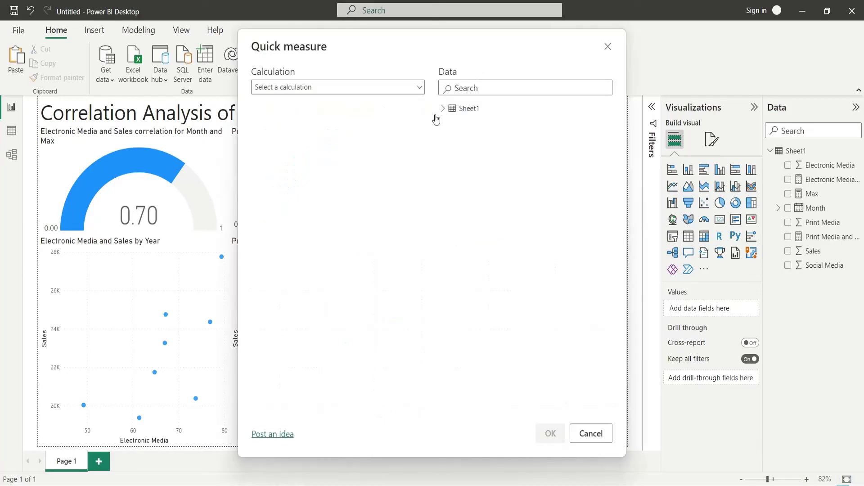
pyautogui.click(364, 92)
pyautogui.scroll(-5, 347, 193)
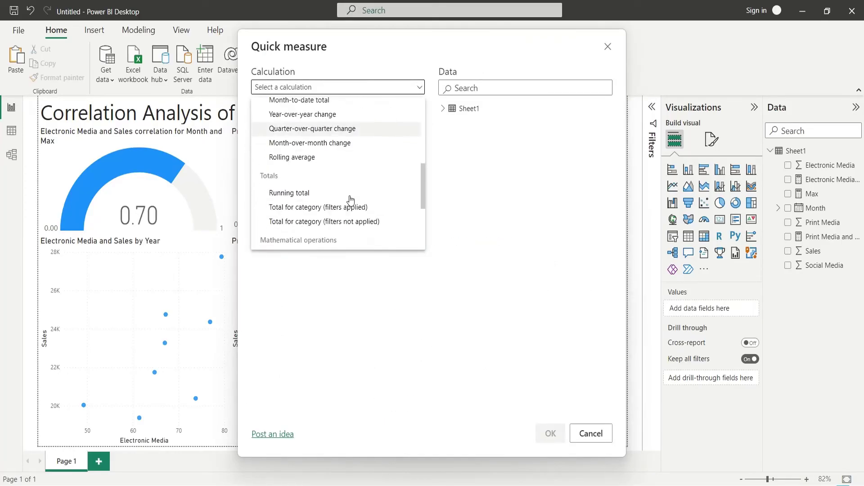
pyautogui.scroll(-5, 340, 205)
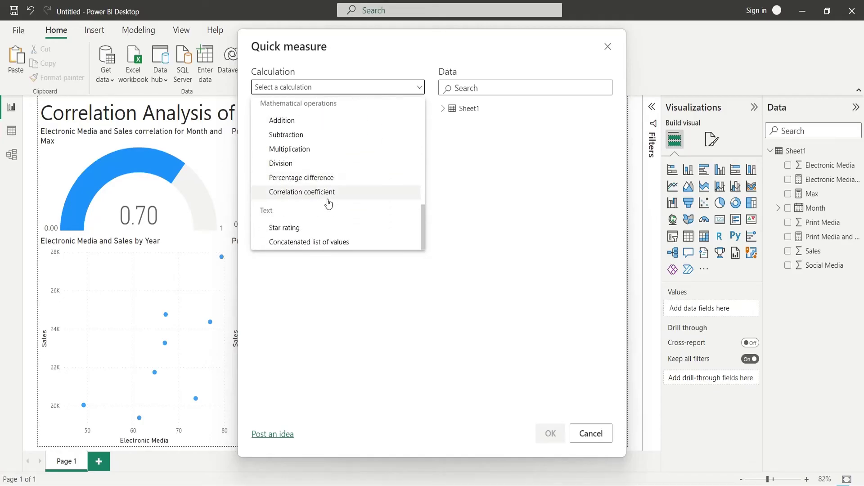
pyautogui.click(331, 198)
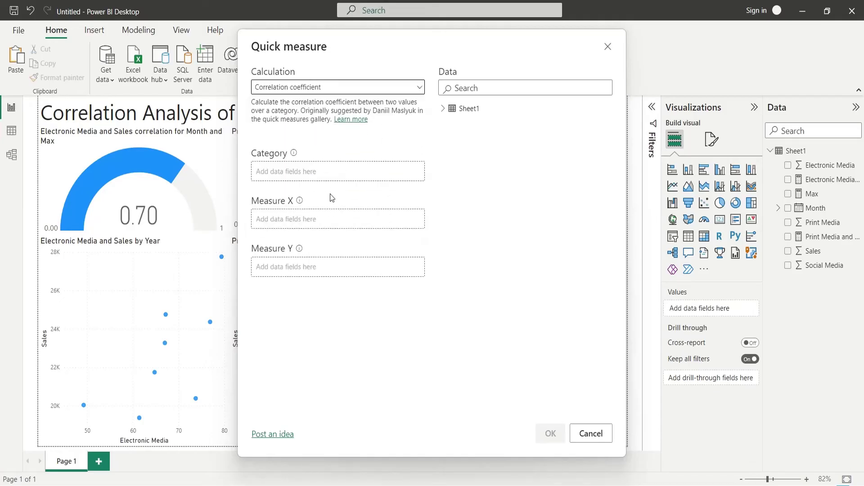
pyautogui.click(442, 108)
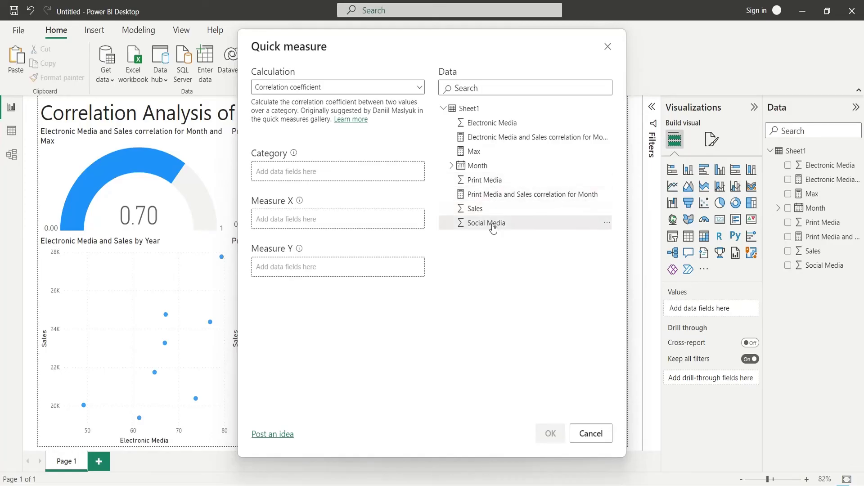
pyautogui.moveTo(493, 229); pyautogui.dragTo(320, 220)
pyautogui.moveTo(490, 209); pyautogui.dragTo(318, 271)
pyautogui.moveTo(478, 165); pyautogui.dragTo(360, 178)
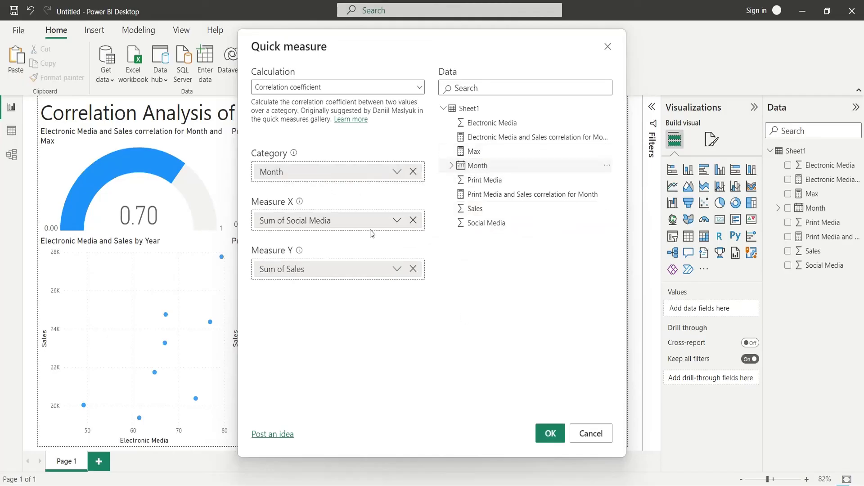
pyautogui.click(558, 427)
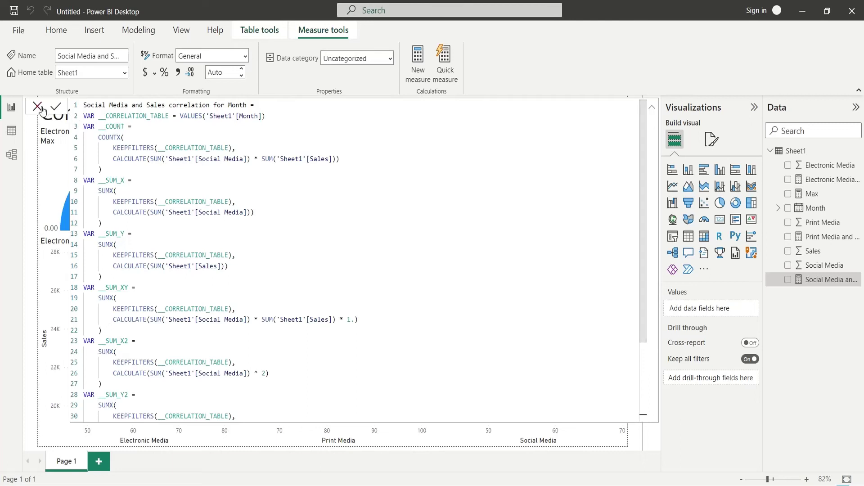
# Place the Social Media and Sales correlation top-right as a 0.83 gauge with Max as maximum.
pyautogui.click(471, 179)
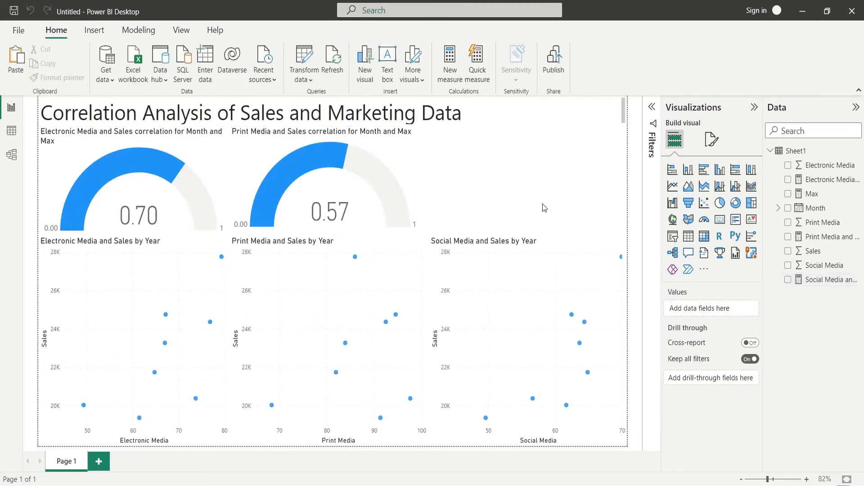
pyautogui.moveTo(831, 280); pyautogui.dragTo(495, 207)
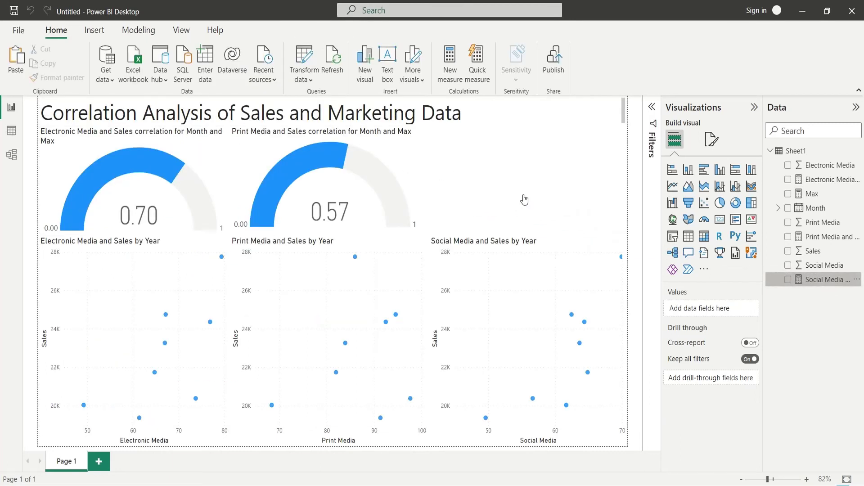
pyautogui.click(704, 219)
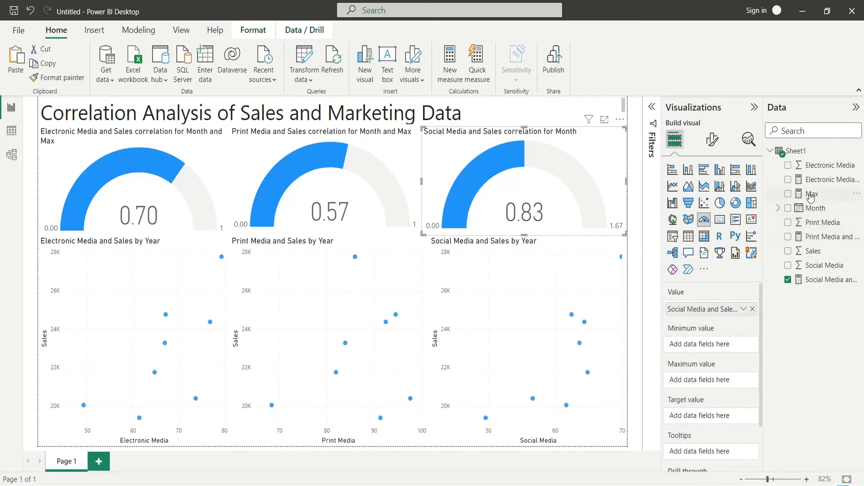
pyautogui.moveTo(810, 195); pyautogui.dragTo(718, 374)
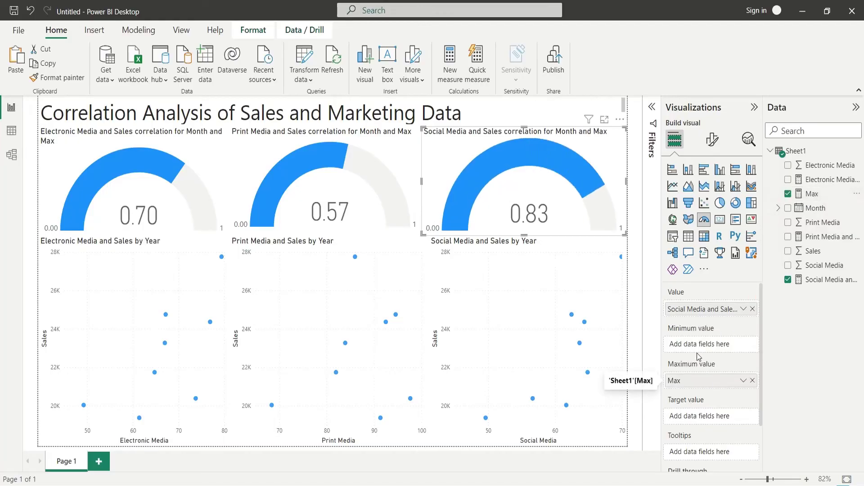
pyautogui.click(635, 272)
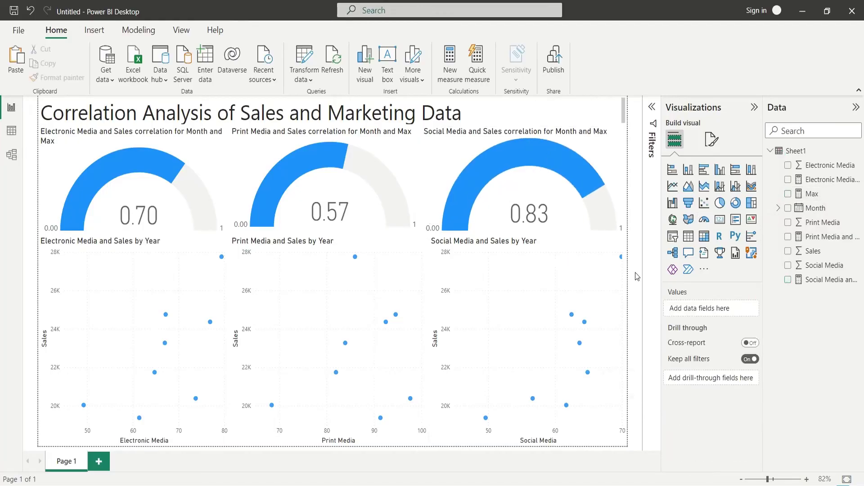
pyautogui.click(596, 272)
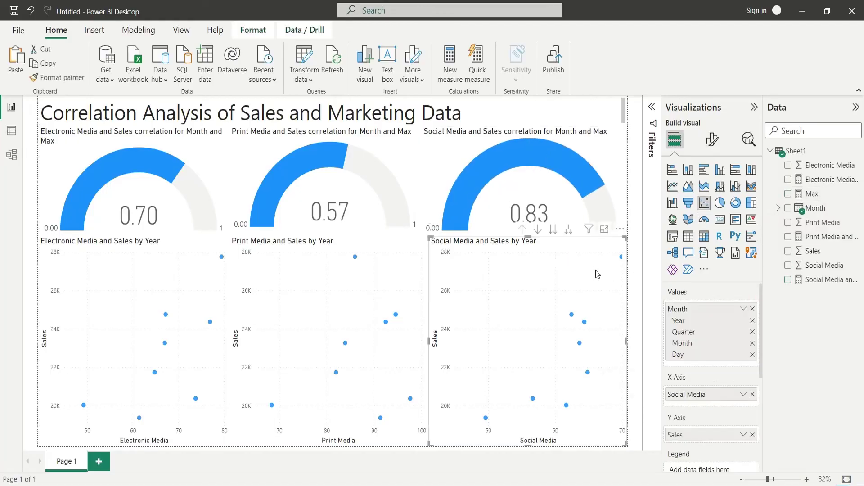
# Expand the Social Media scatter chart twice, down to Year, Quarter and Month.
pyautogui.click(538, 231)
pyautogui.rightClick(572, 249)
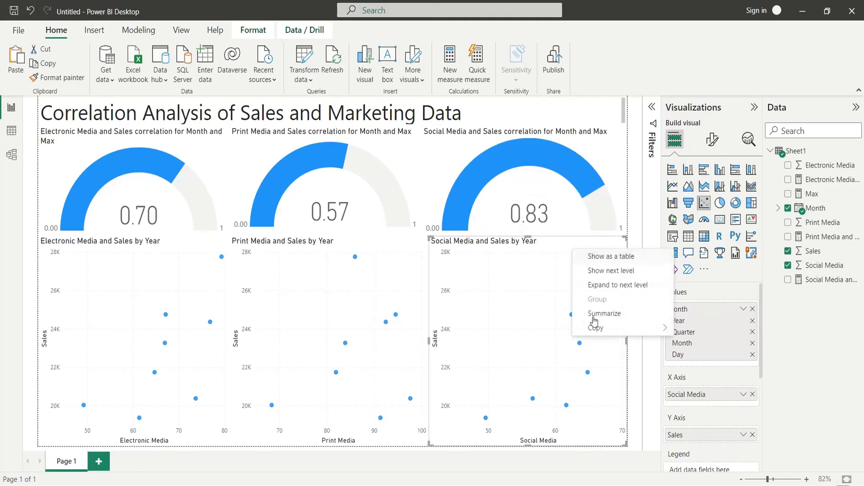
pyautogui.click(630, 285)
pyautogui.rightClick(604, 279)
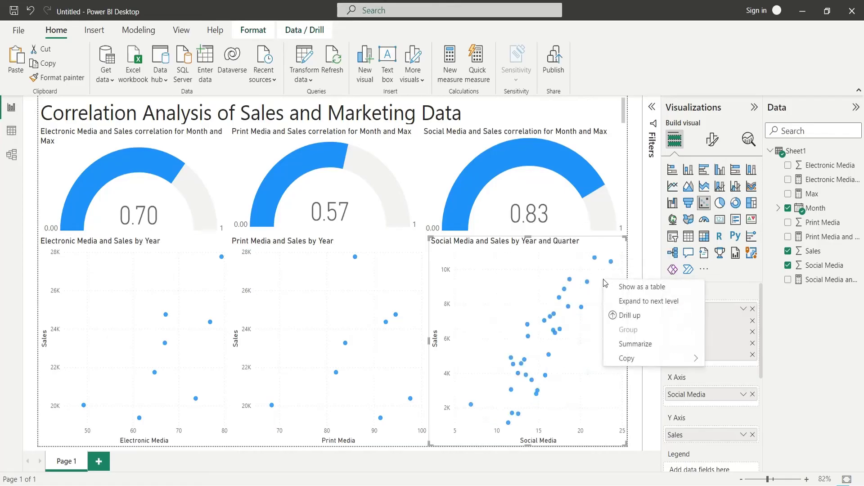
pyautogui.click(638, 302)
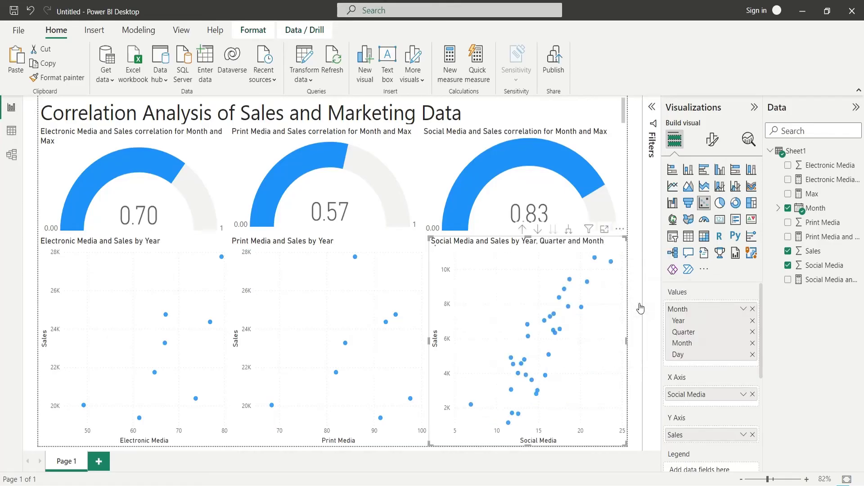
# Expand the Print Media scatter chart twice, down to Year, Quarter and Month.
pyautogui.rightClick(359, 275)
pyautogui.click(402, 317)
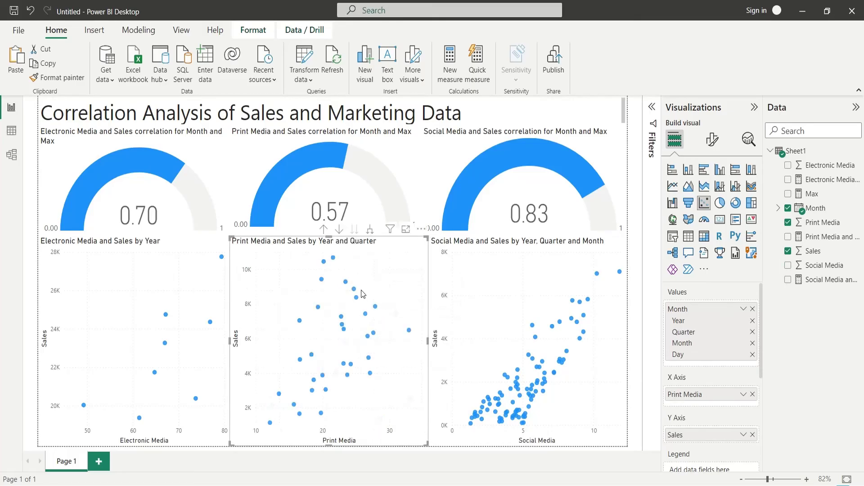
pyautogui.rightClick(362, 291)
pyautogui.click(404, 317)
# Expand the Electronic Media scatter chart twice, down to Year, Quarter and Month.
pyautogui.click(155, 308)
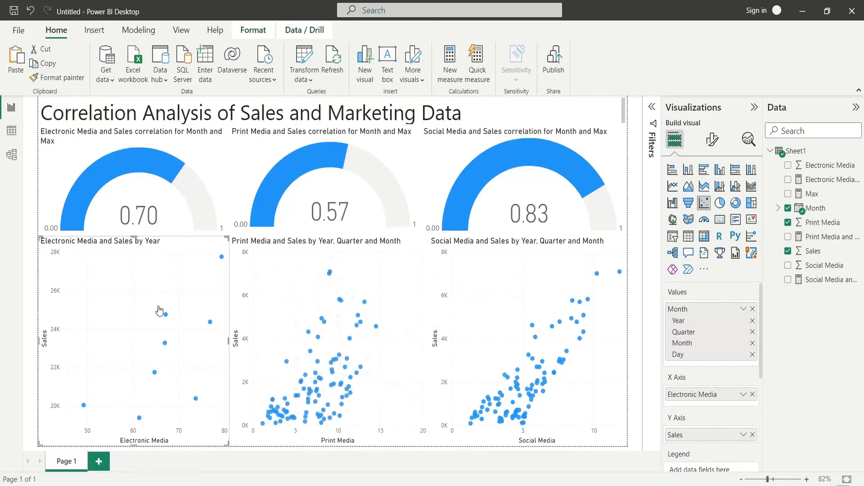
pyautogui.rightClick(155, 303)
pyautogui.click(191, 336)
pyautogui.rightClick(169, 293)
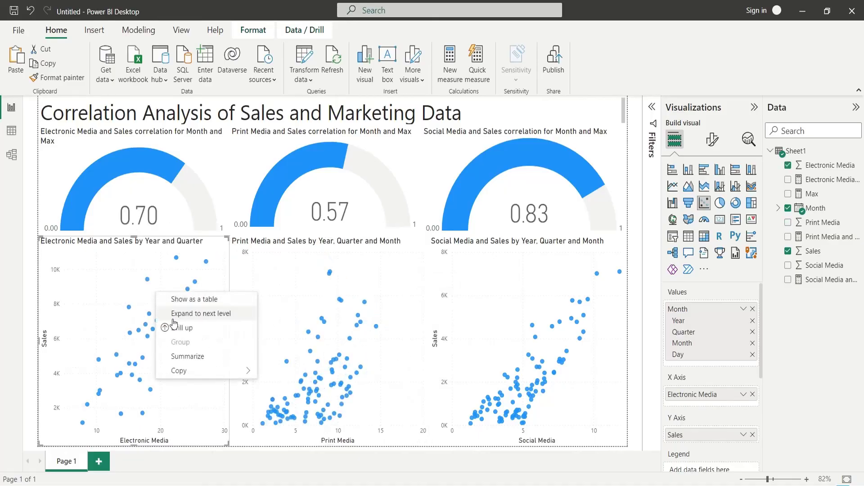
pyautogui.click(194, 318)
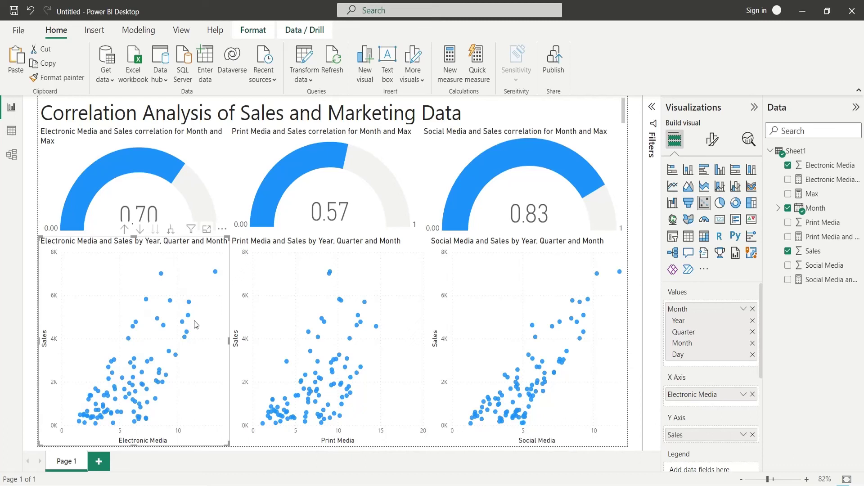
# Turn on a trend line for the Social Media scatter chart in the Analytics pane.
pyautogui.rightClick(508, 310)
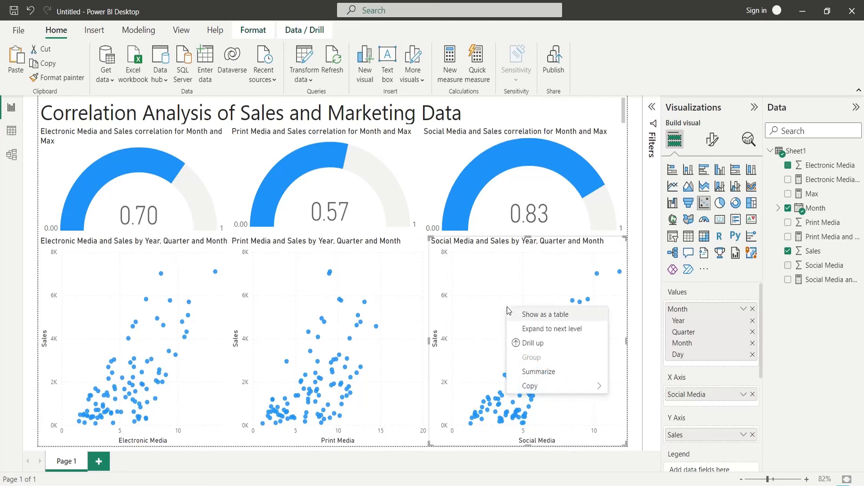
pyautogui.click(632, 226)
pyautogui.click(636, 313)
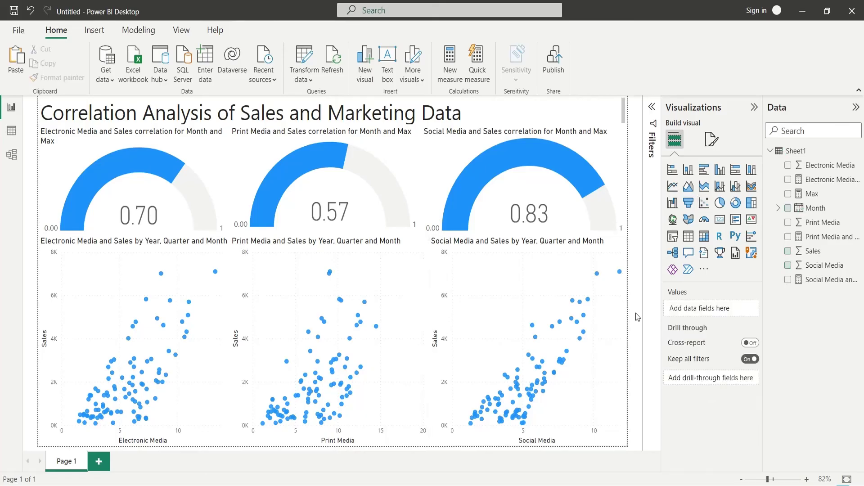
pyautogui.rightClick(598, 351)
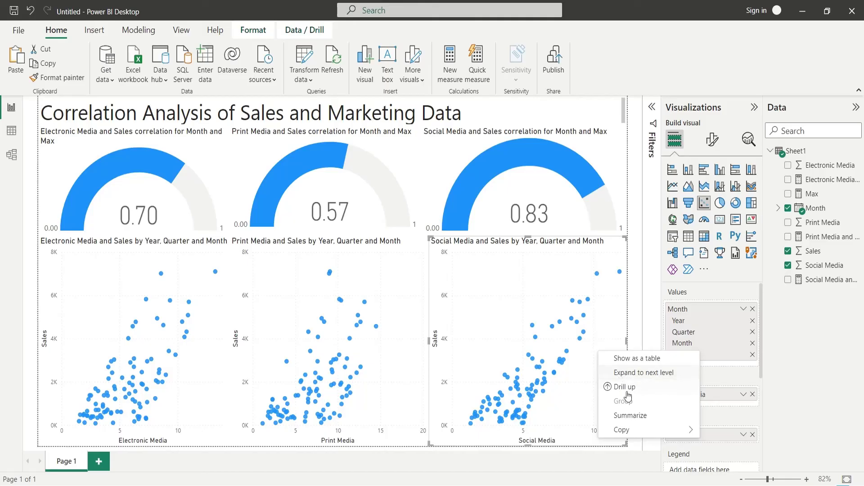
pyautogui.click(748, 141)
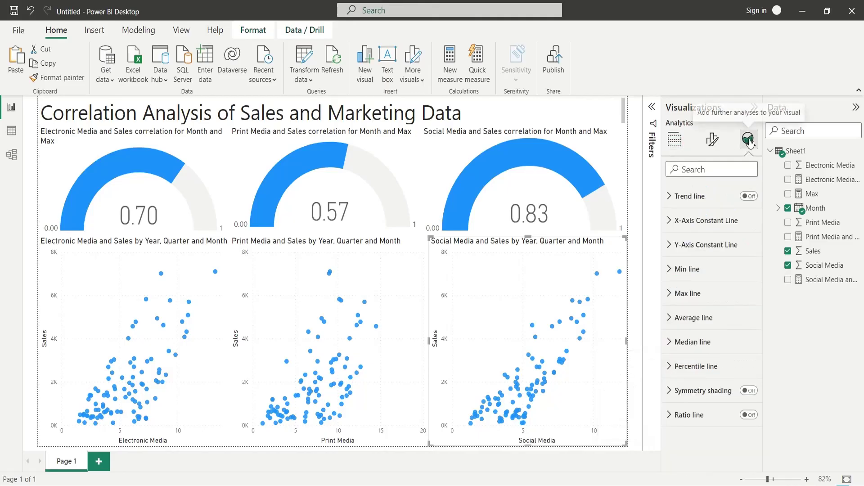
pyautogui.click(750, 197)
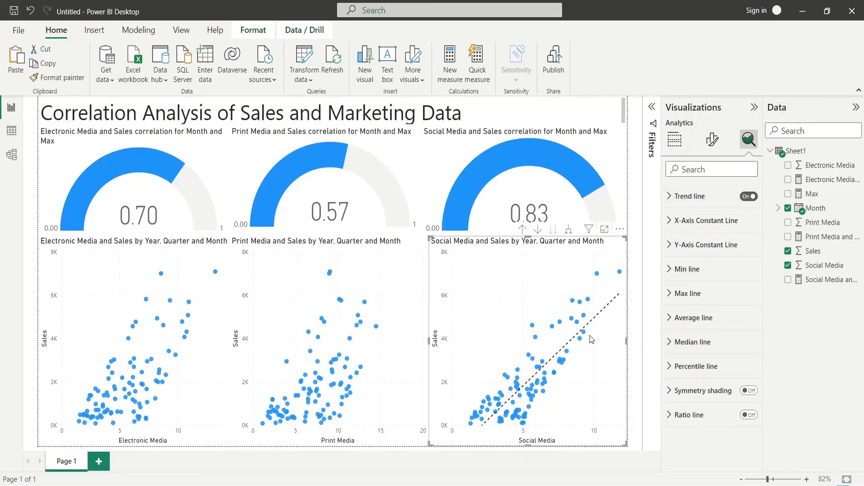
pyautogui.click(633, 321)
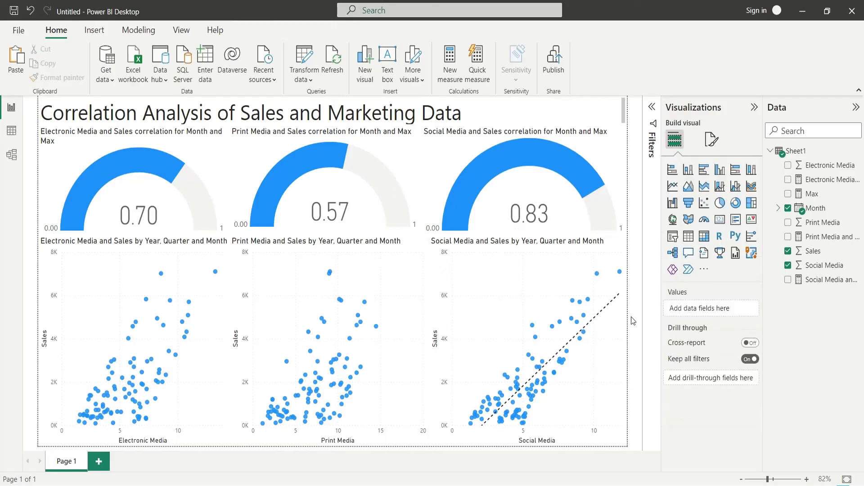